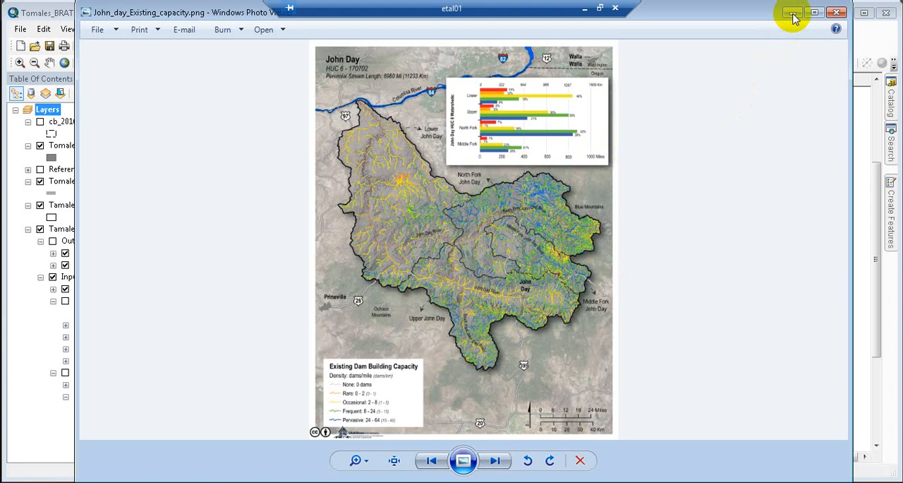
Step: Put away the John Day map image, switch to Adobe Illustrator and bring up the dialog for opening existing files
click(792, 14)
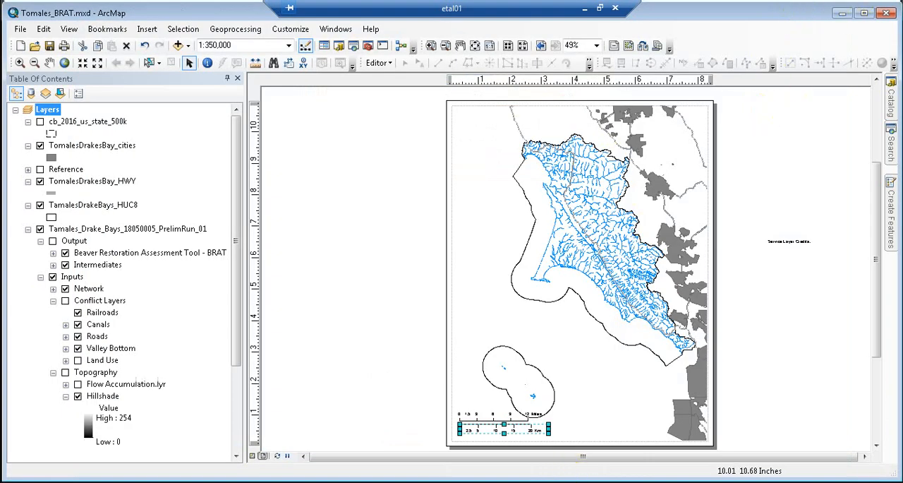
click(508, 466)
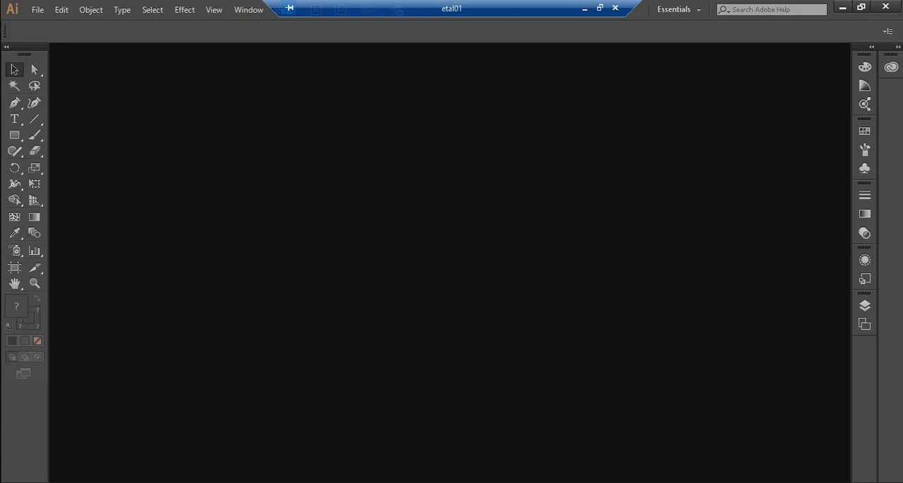
click(35, 10)
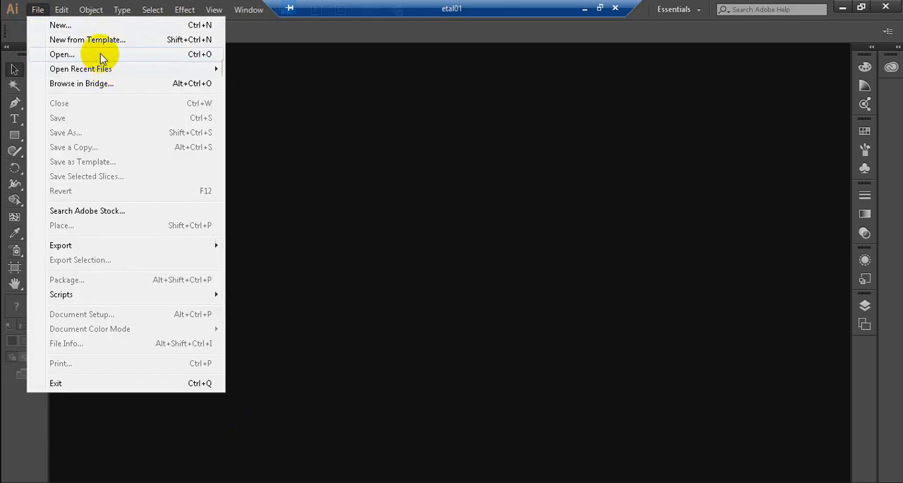
click(100, 55)
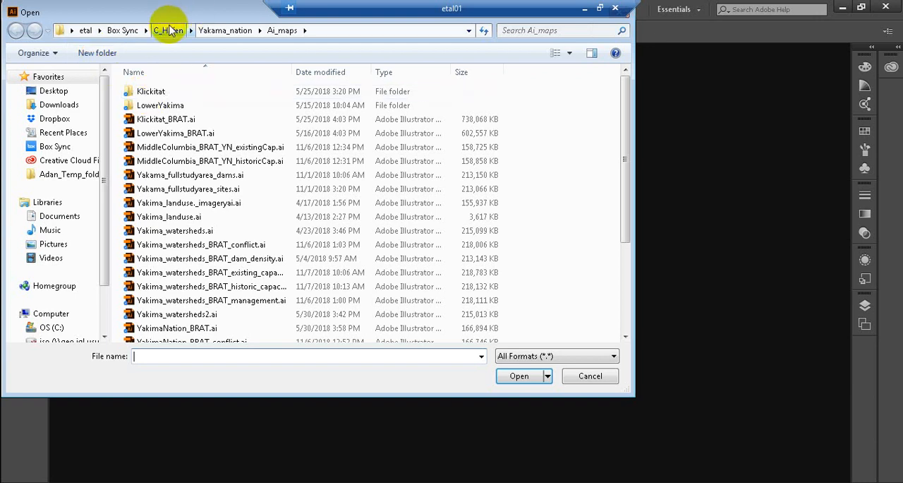
Step: Browse the Box Sync project folders to the Ai_input folder inside BRAT > TomalesDrakeBays
click(170, 30)
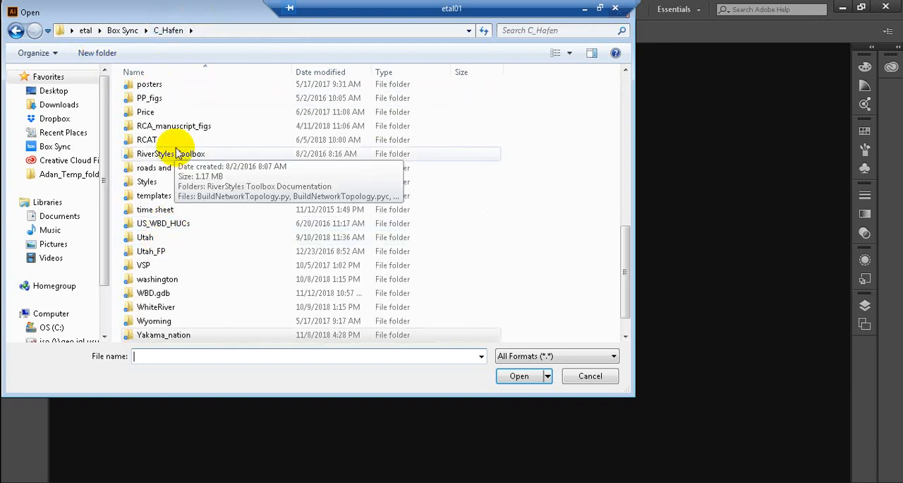
click(626, 95)
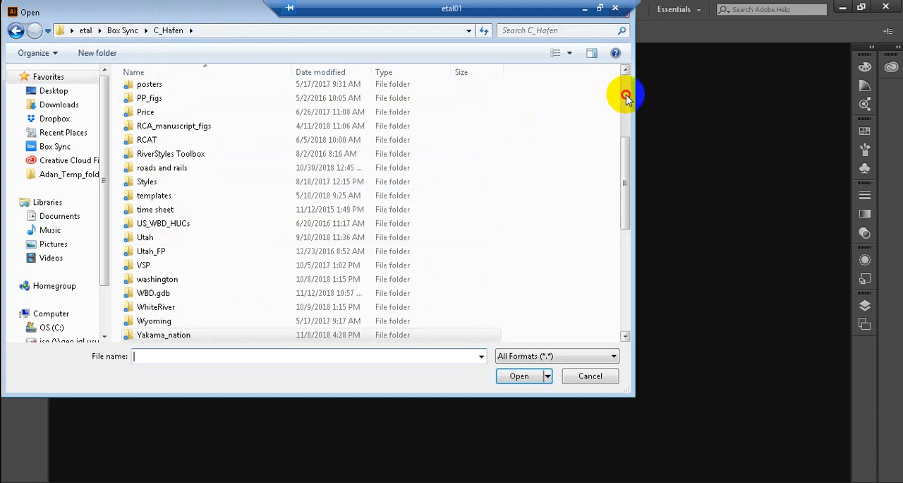
click(626, 94)
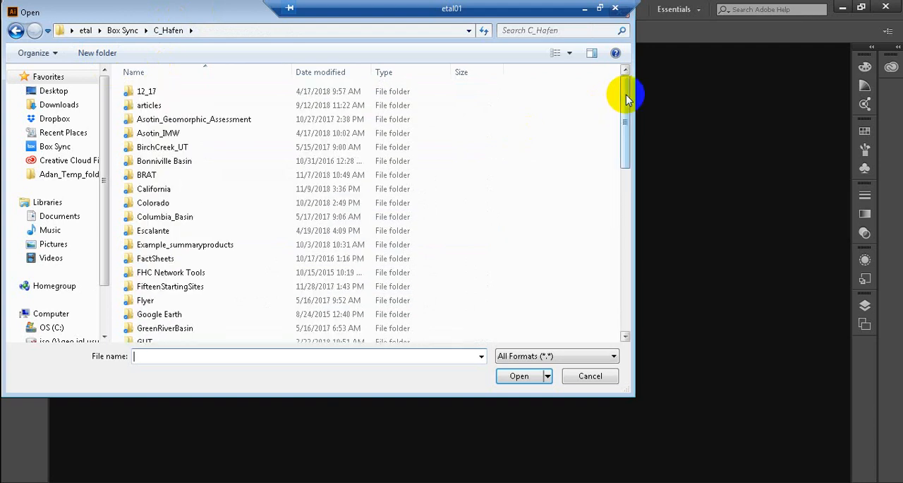
double_click(148, 176)
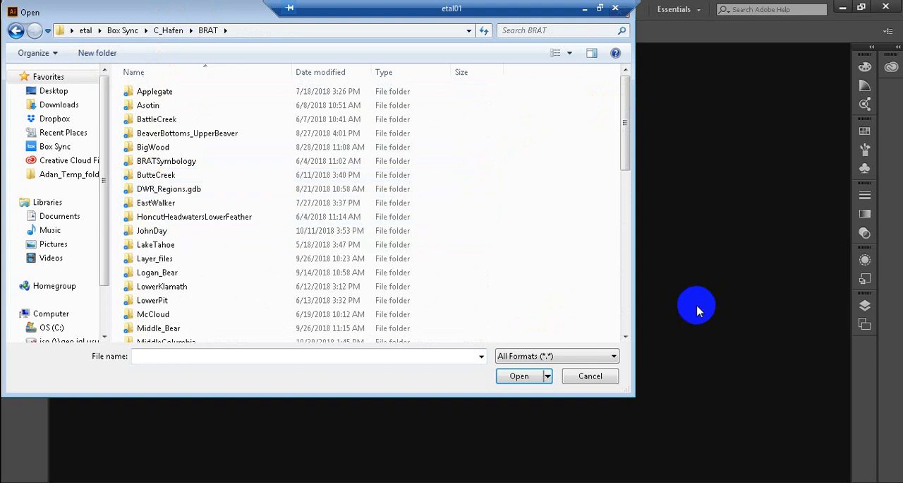
click(627, 310)
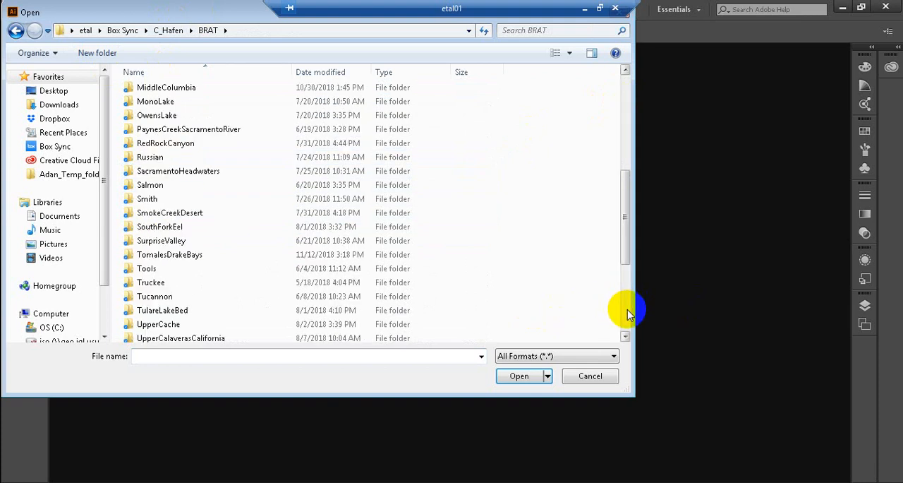
double_click(178, 258)
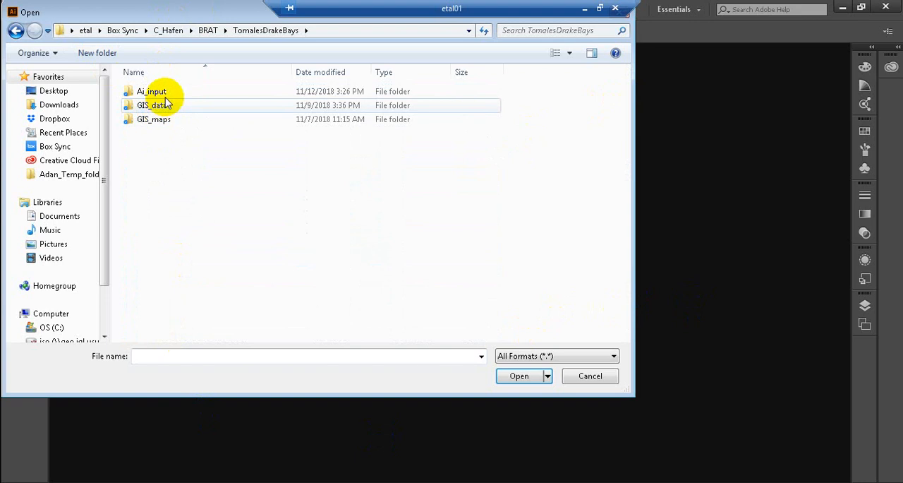
double_click(167, 92)
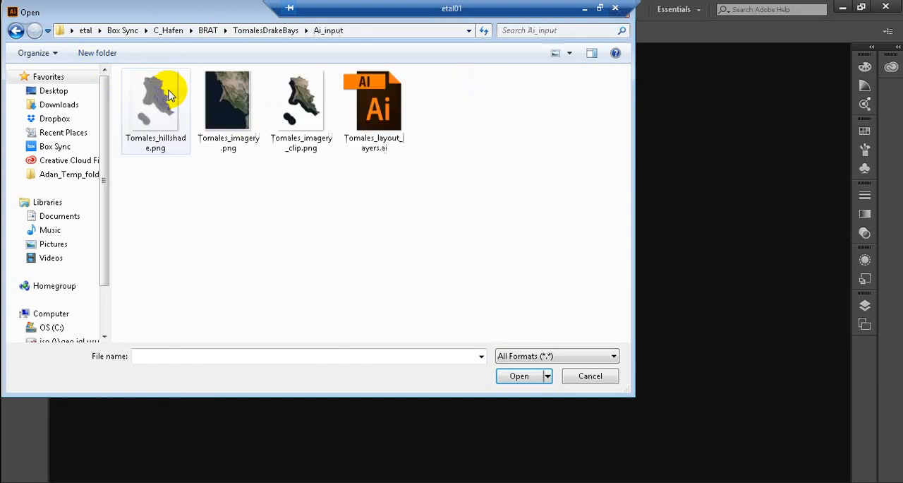
Step: Open Tomales_hillshade.png, Tomales_imagery.png, Tomales_imagery_clip.png and Tomales_layout_layers.ai together, updating the legacy text
click(158, 132)
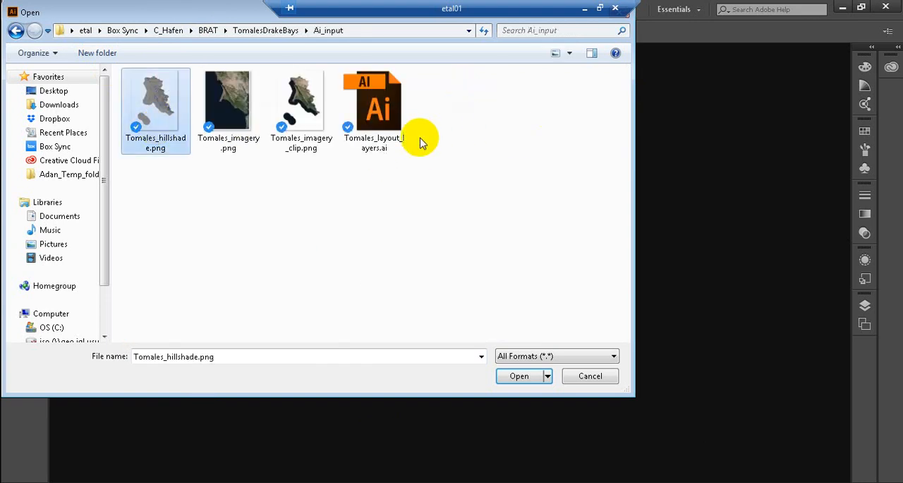
shift+click(399, 143)
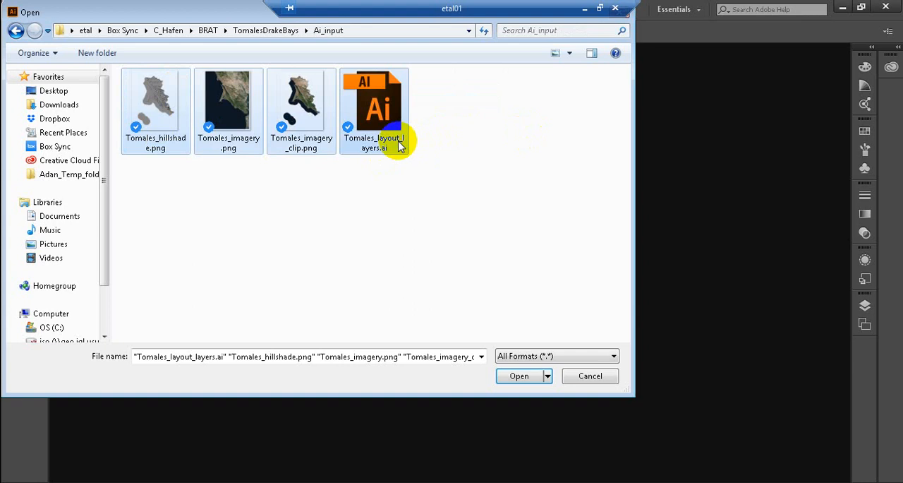
click(518, 377)
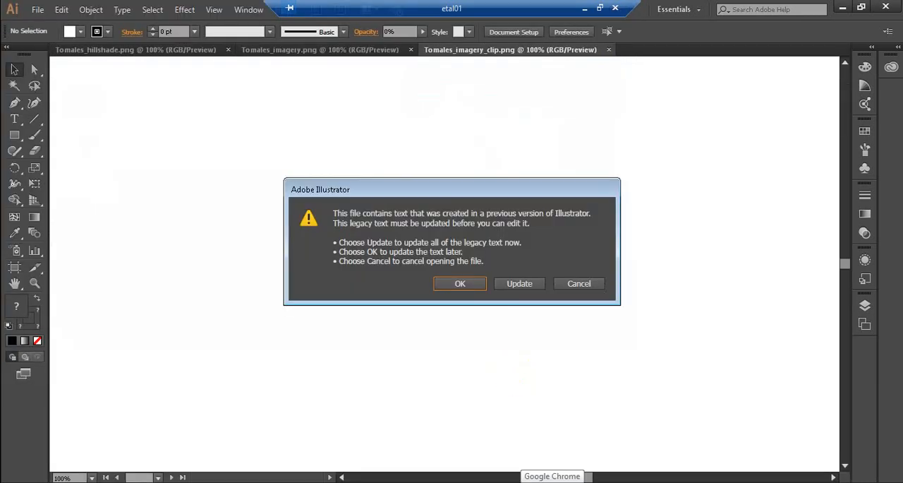
click(521, 289)
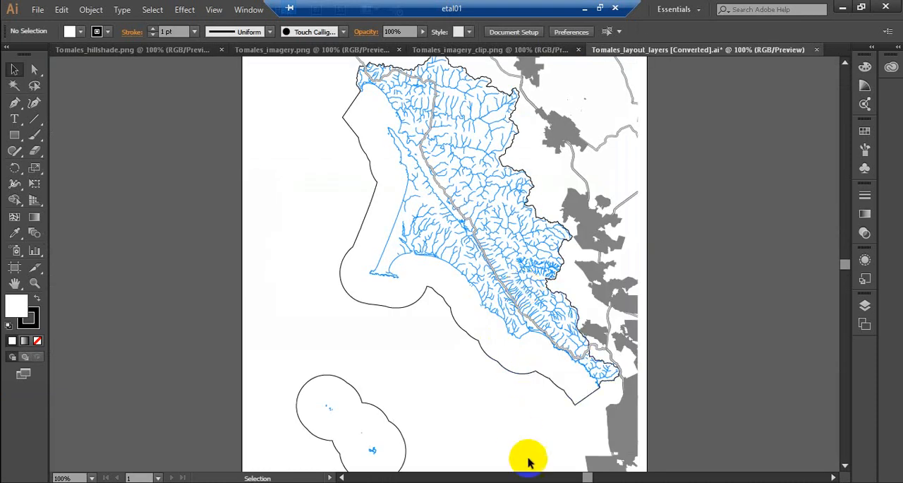
Step: Show the layer list of the Tomales_layout_layers document and expand its Layers group into its sublayers
key(F7)
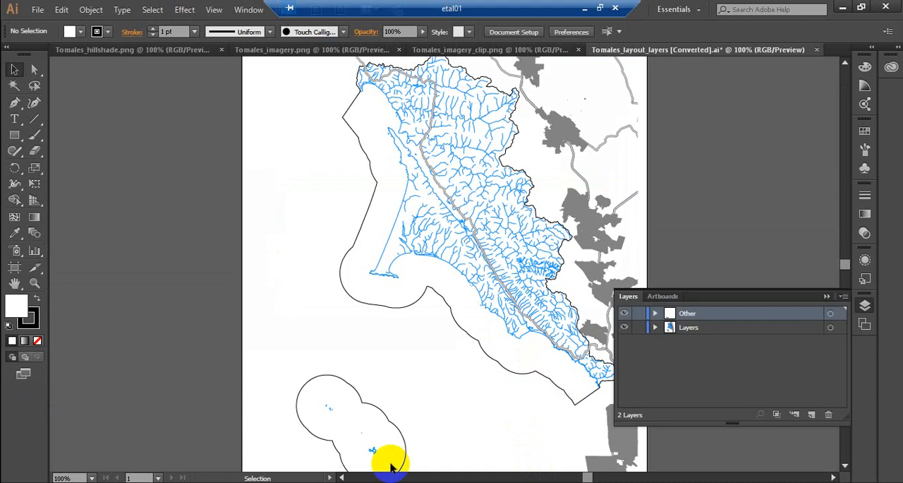
click(655, 327)
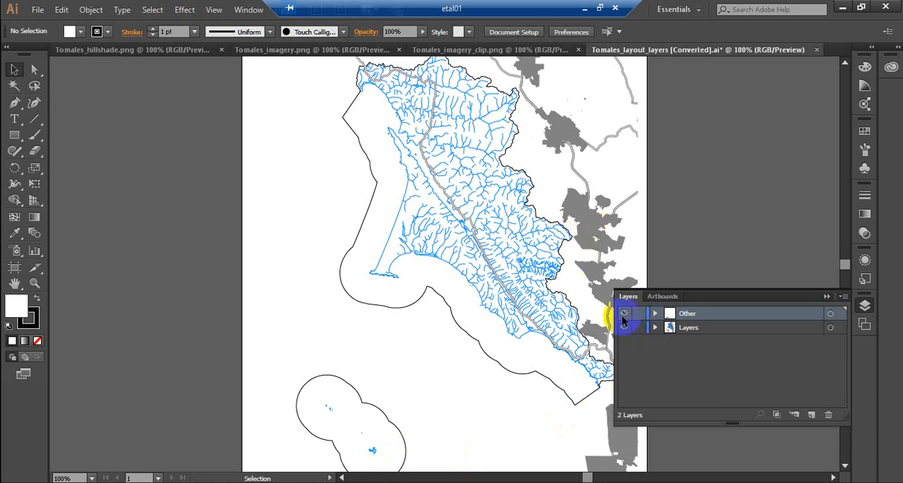
click(656, 327)
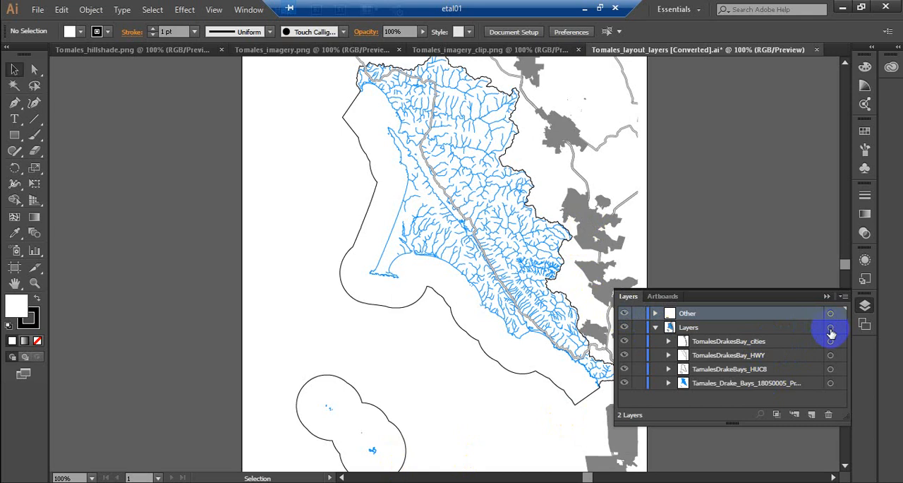
key(ctrl+0)
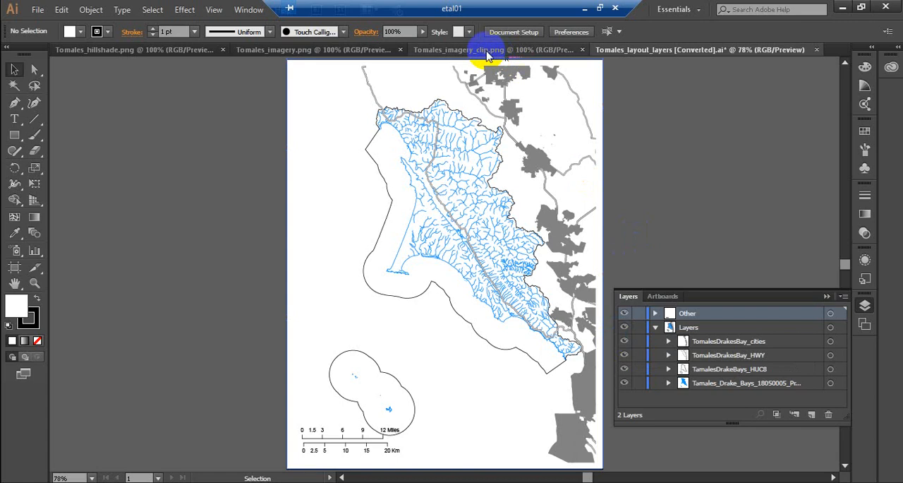
Step: Examine the coastline and terrain in Tomales_imagery.png up close and compare them with the stream network layout
click(313, 50)
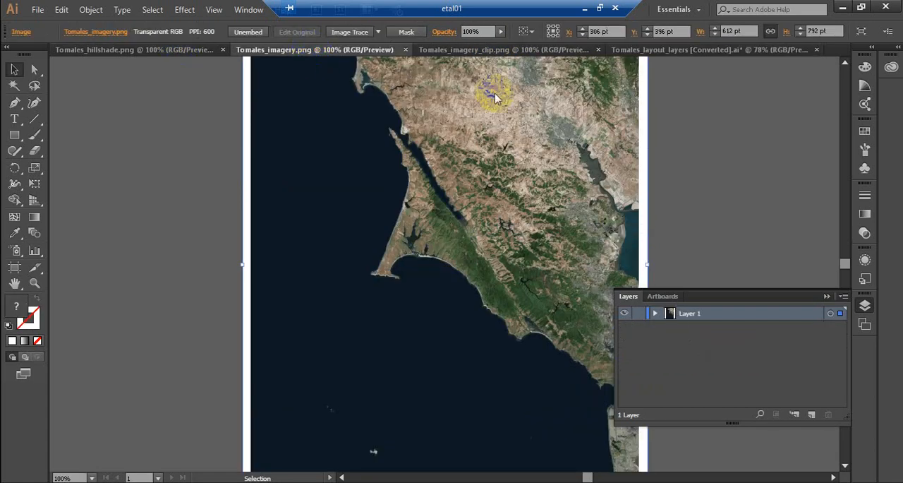
key(ctrl+0)
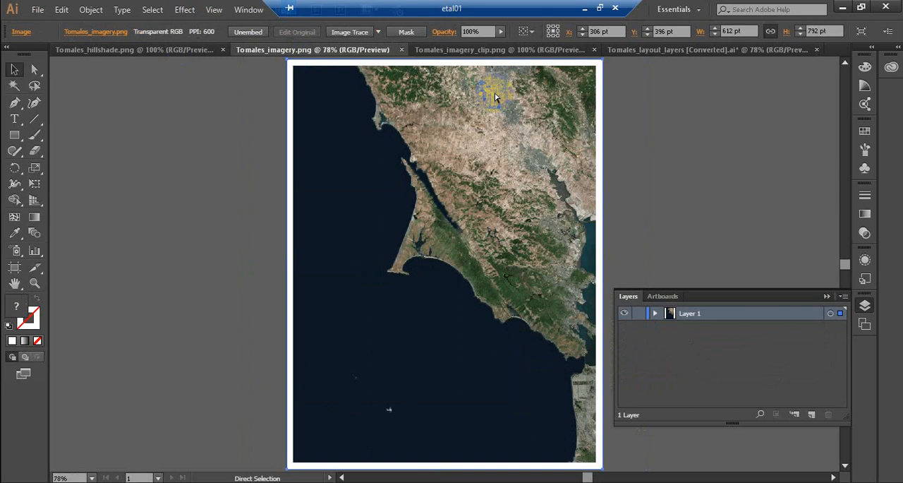
key(ctrl+plus)
key(ctrl+plus)
drag(369, 209, 324, 213)
key(ctrl+z)
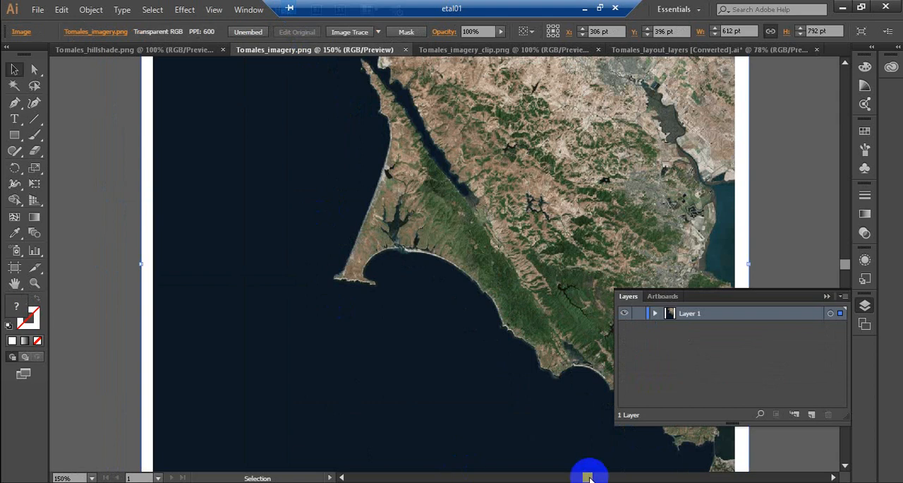
mouse_move(588, 477)
mouse_down()
mouse_move(609, 478)
mouse_move(596, 477)
mouse_up()
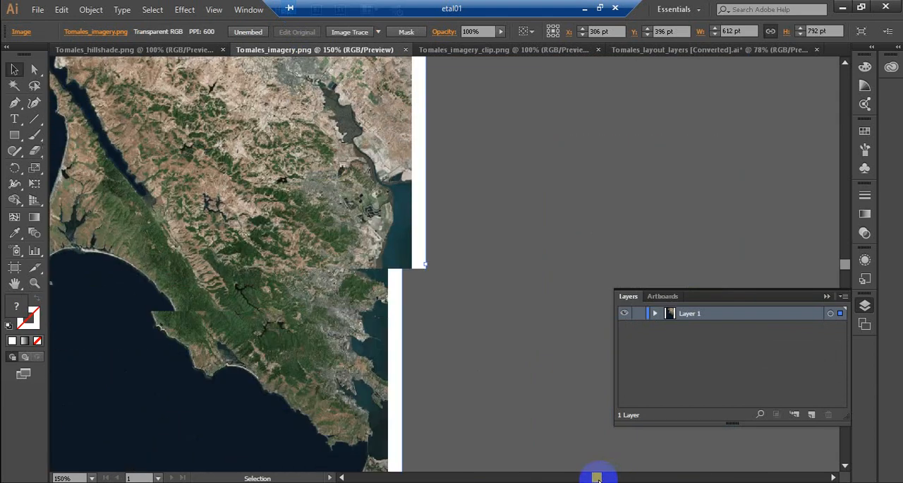
click(662, 51)
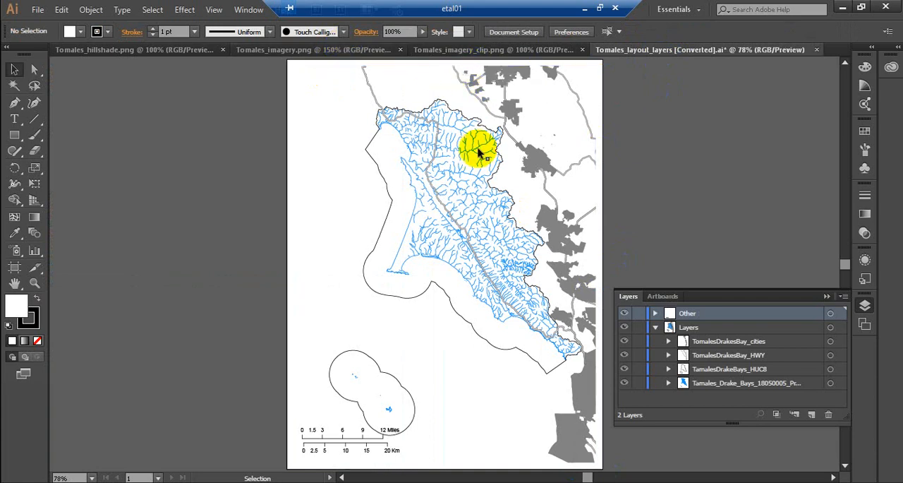
Step: Copy the satellite image from Tomales_imagery.png and return to the Tomales_layout_layers document
click(306, 51)
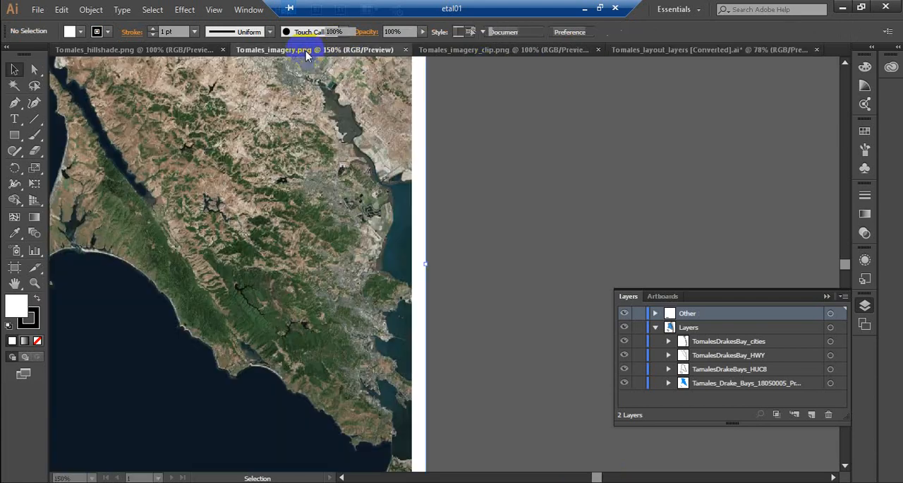
key(ctrl+0)
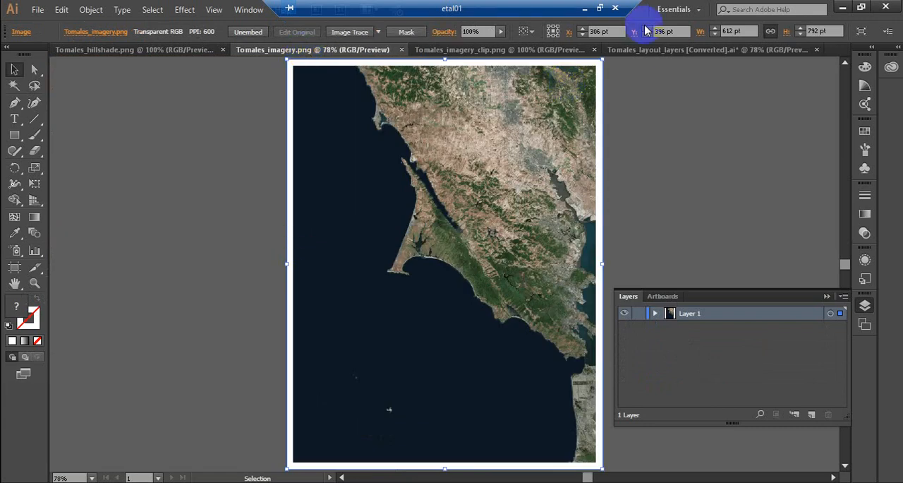
click(643, 50)
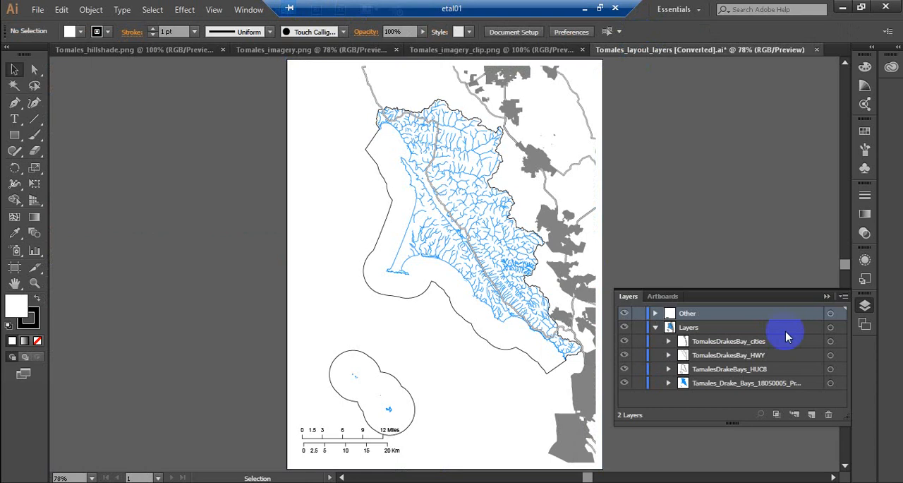
Step: Create a new layer, move it beneath the Layers group and paste the copied satellite image onto it
click(811, 415)
drag(702, 314, 665, 411)
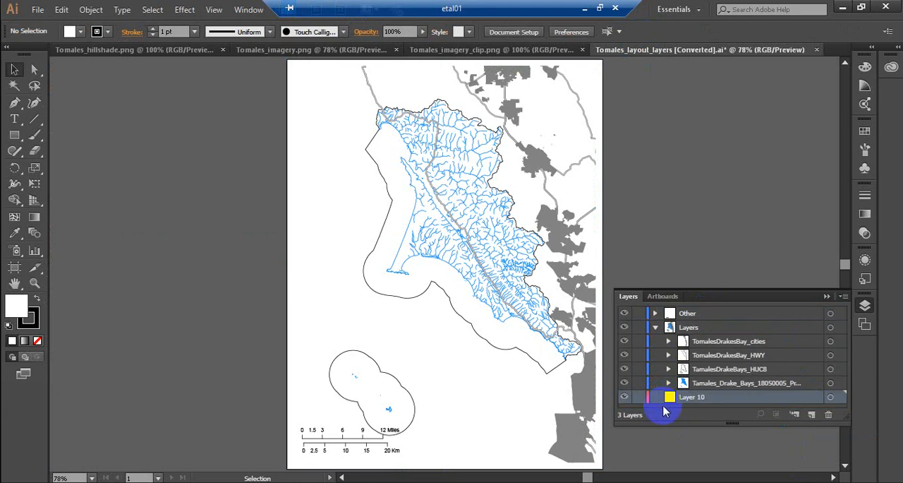
click(831, 397)
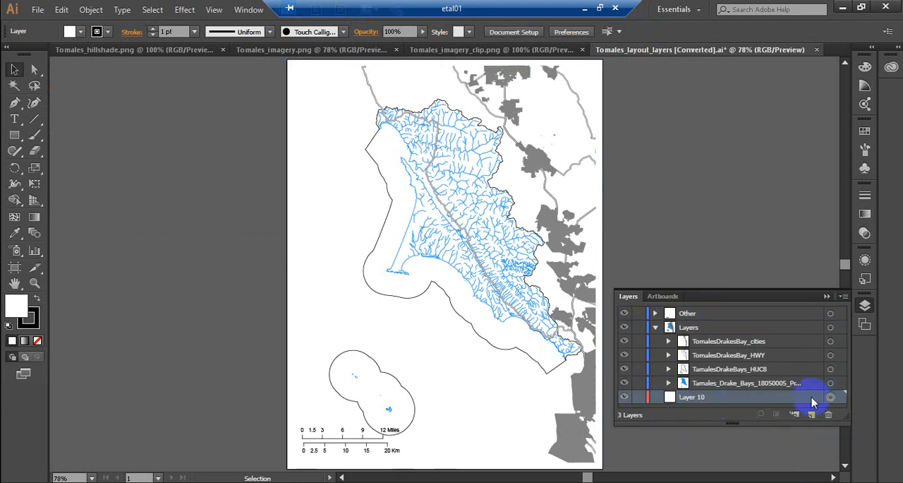
key(ctrl+v)
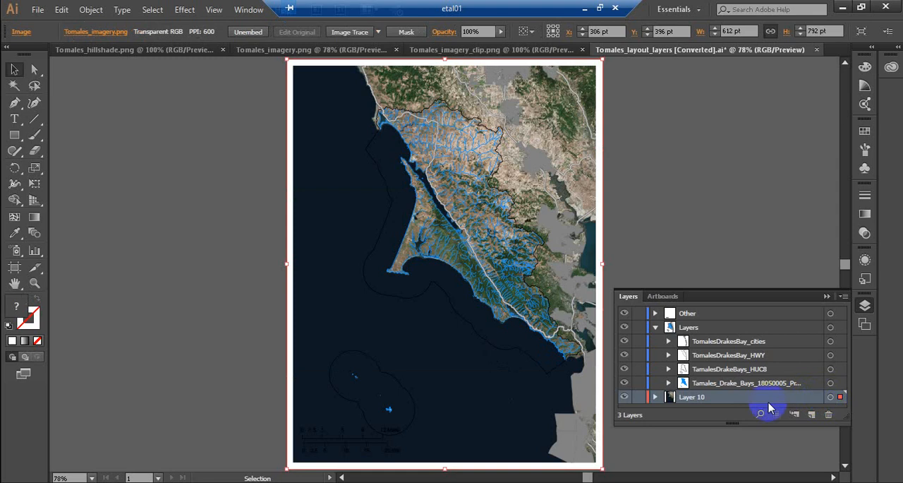
Step: Rename the layer holding the satellite image as basebap
double_click(734, 396)
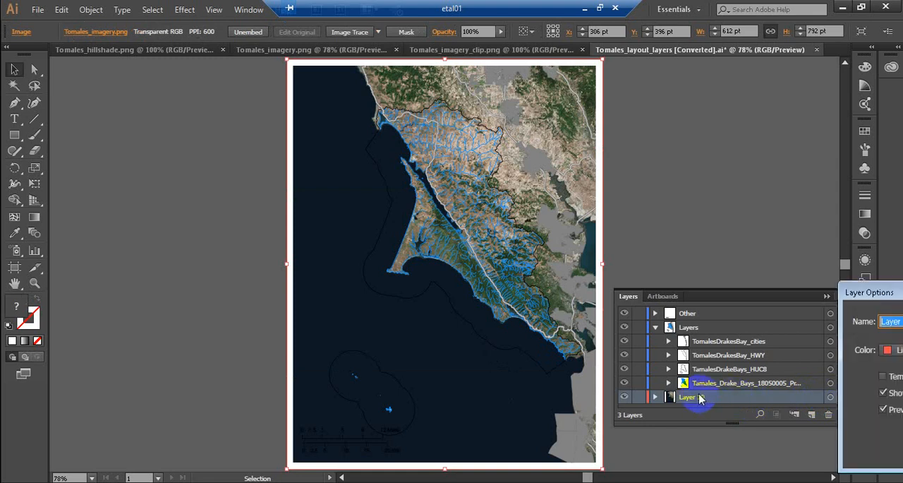
text(baseb)
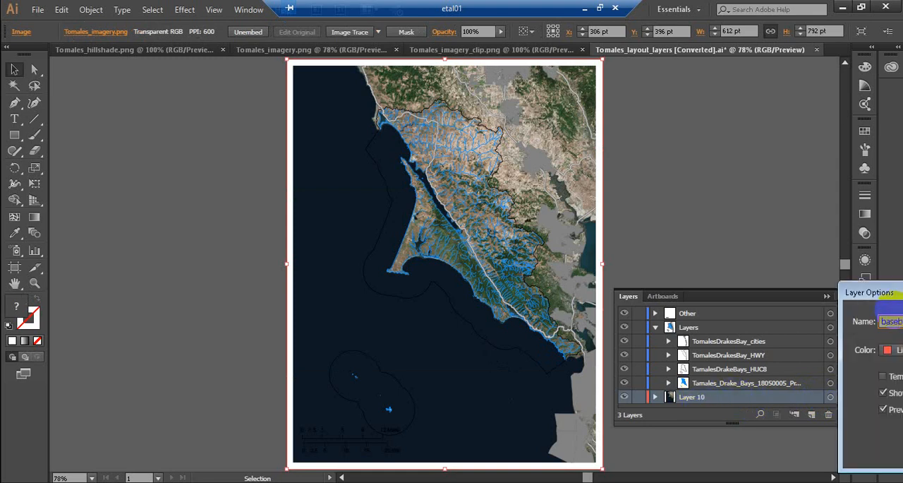
key(Return)
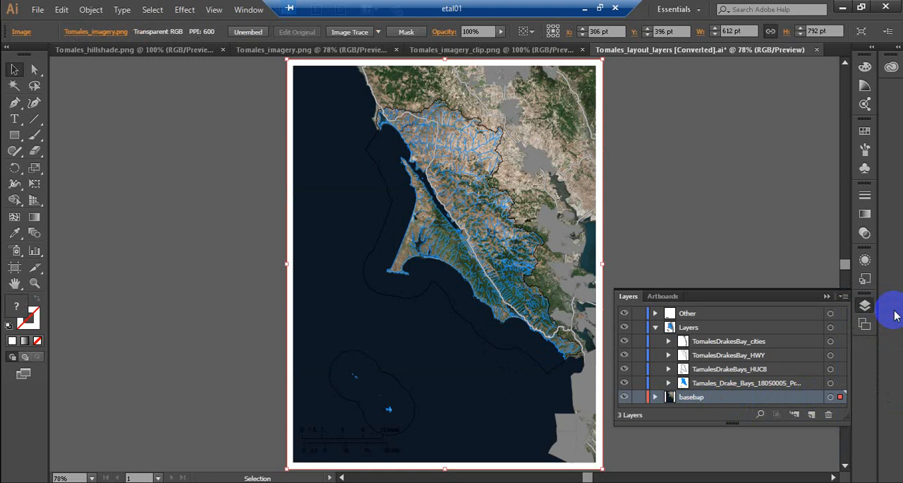
Step: Add a new empty layer directly above the basebap layer
click(812, 414)
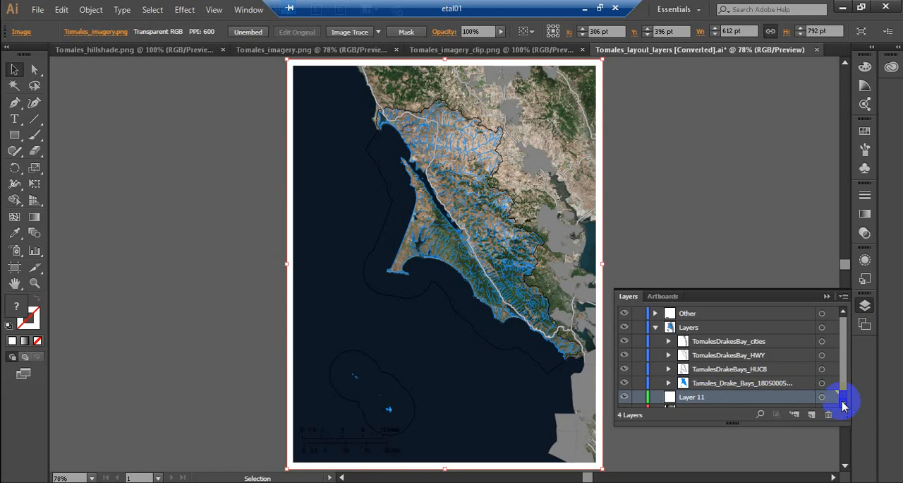
click(843, 402)
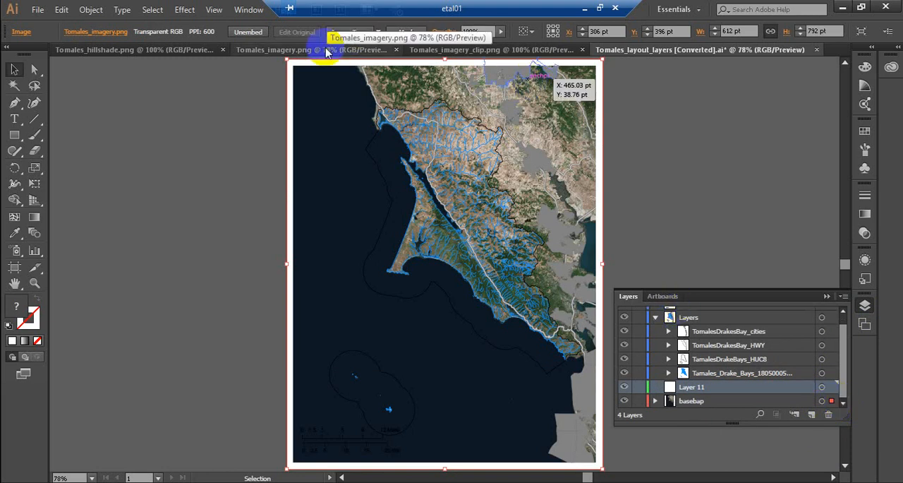
Step: Close Tomales_imagery.png, copy the clipped satellite image from Tomales_imagery_clip.png and return to the Tomales_layout_layers document
click(397, 50)
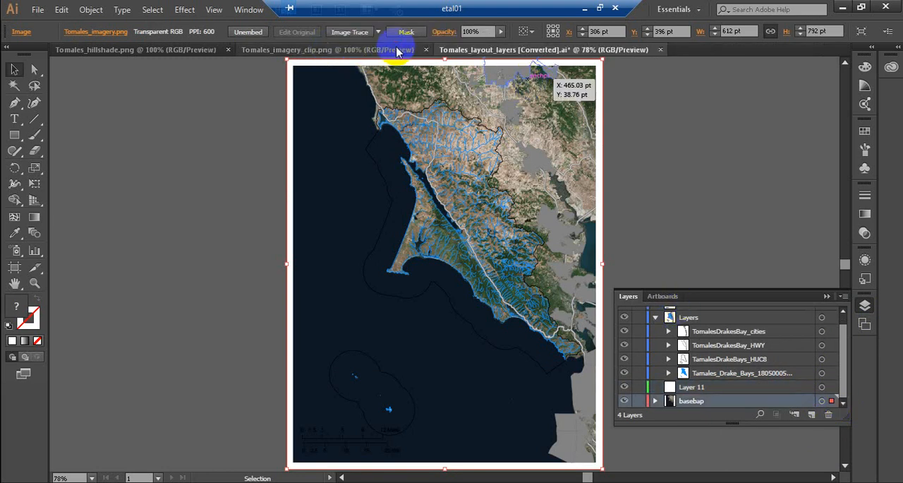
click(335, 49)
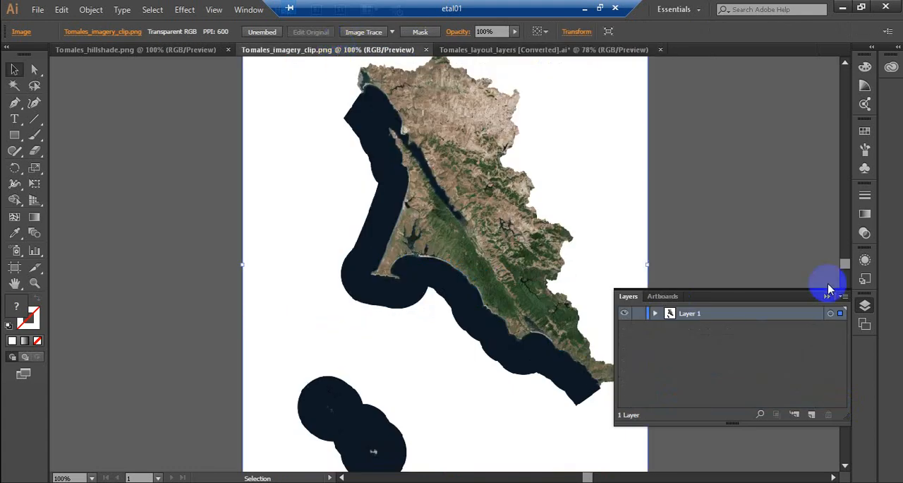
key(ctrl+0)
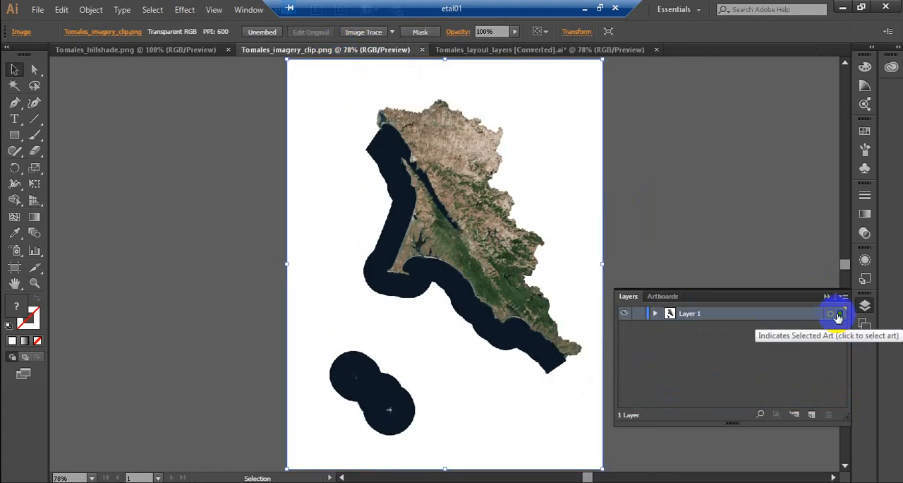
click(838, 317)
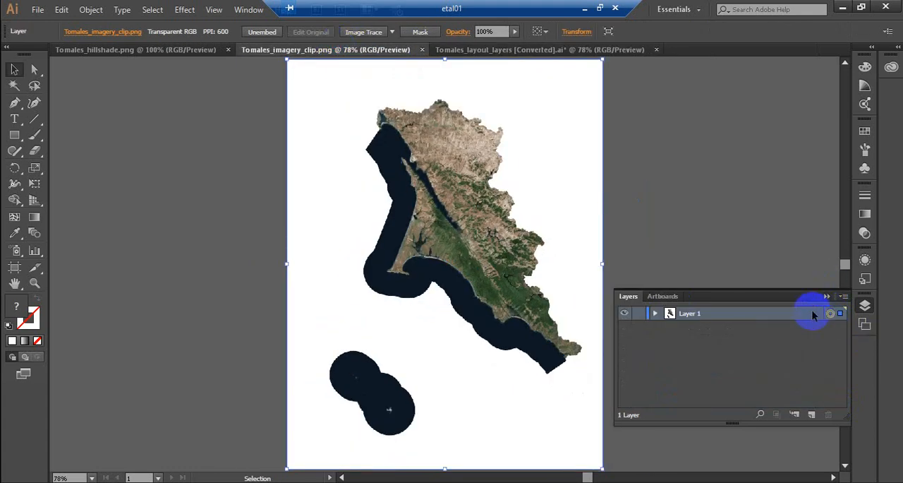
click(563, 50)
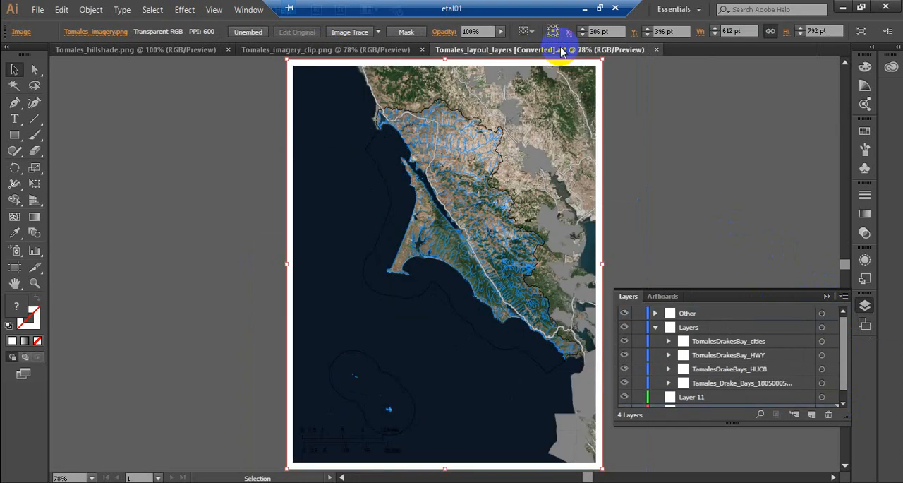
Step: Paste the copied clipped satellite image onto the empty layer directly above basebap
click(822, 398)
click(807, 400)
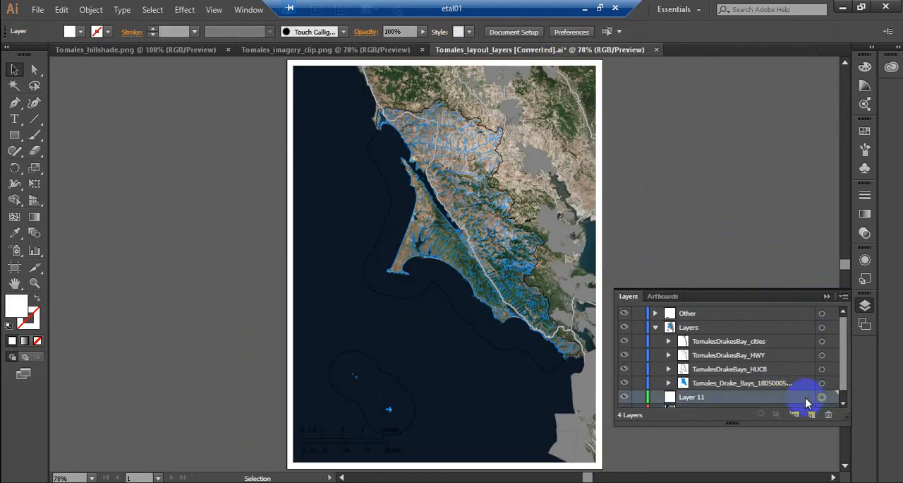
key(ctrl+v)
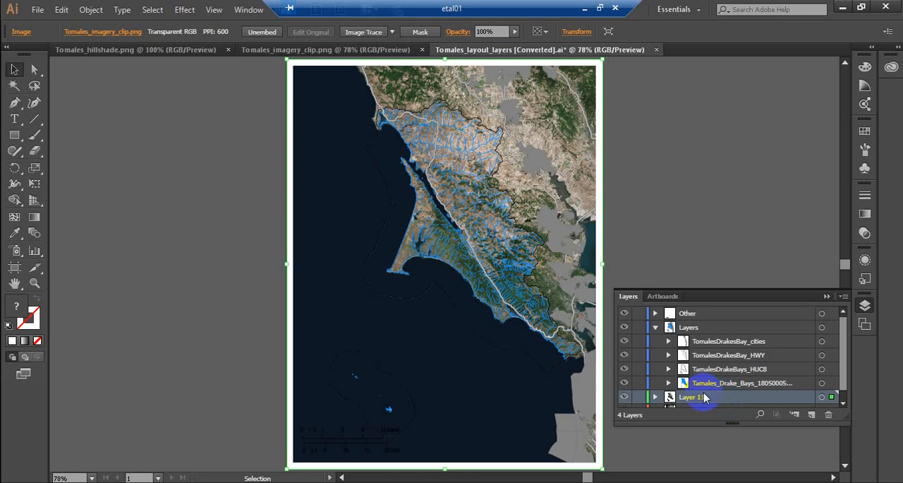
Step: Rename the layer holding the clipped image as base_clip and add a new empty layer directly above it
double_click(703, 394)
text(base_clip)
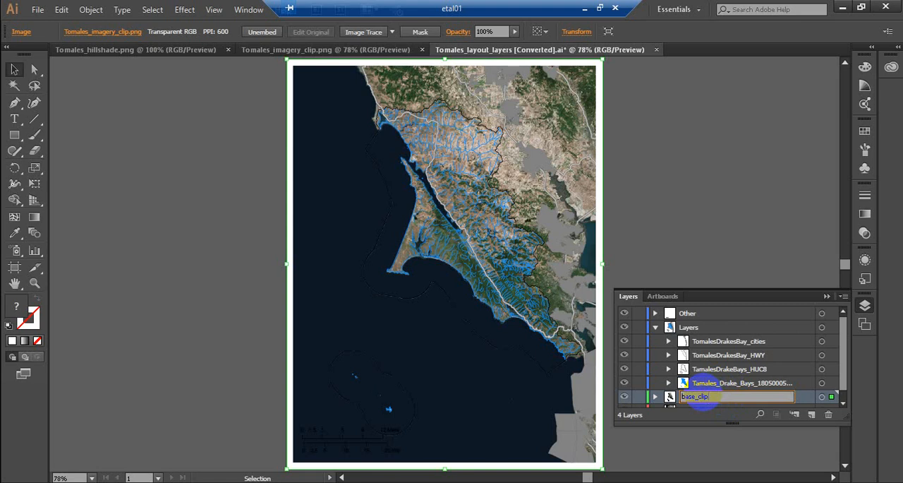
click(812, 415)
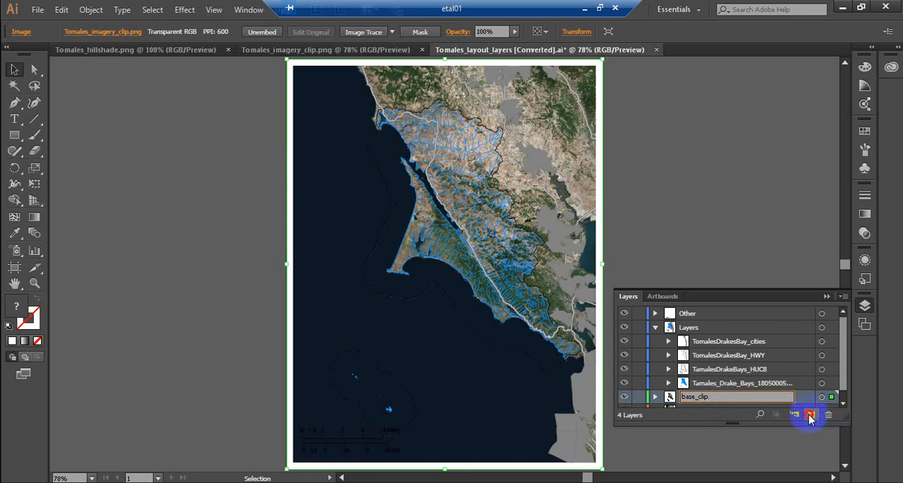
Step: Close Tomales_imagery_clip.png, copy the hillshade image from Tomales_hillshade.png and return to the Tomales_layout_layers document
click(422, 49)
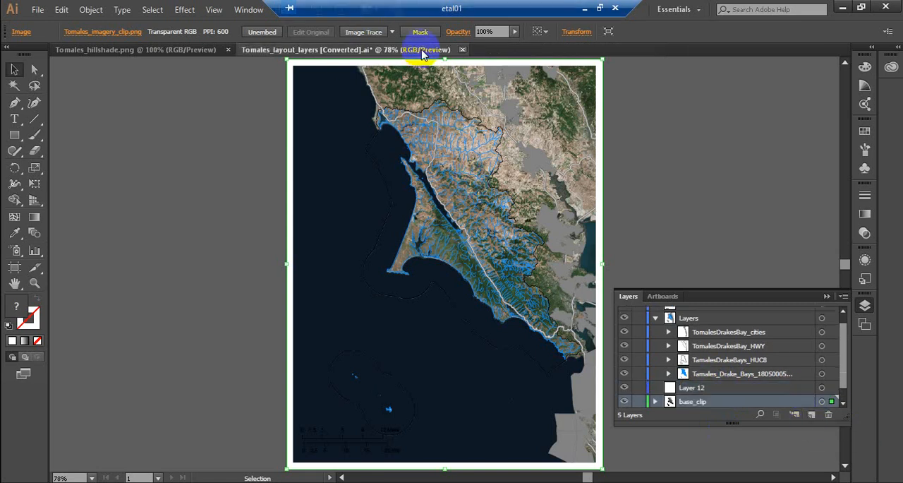
click(182, 49)
key(ctrl+0)
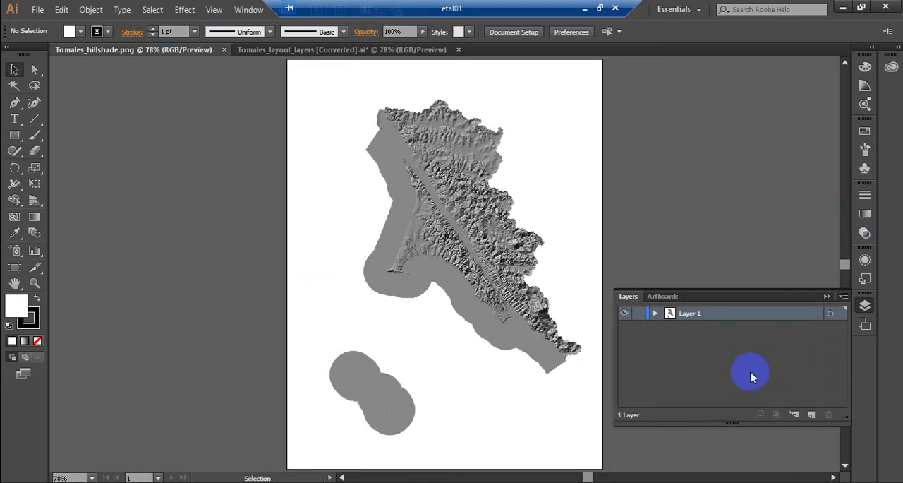
click(832, 314)
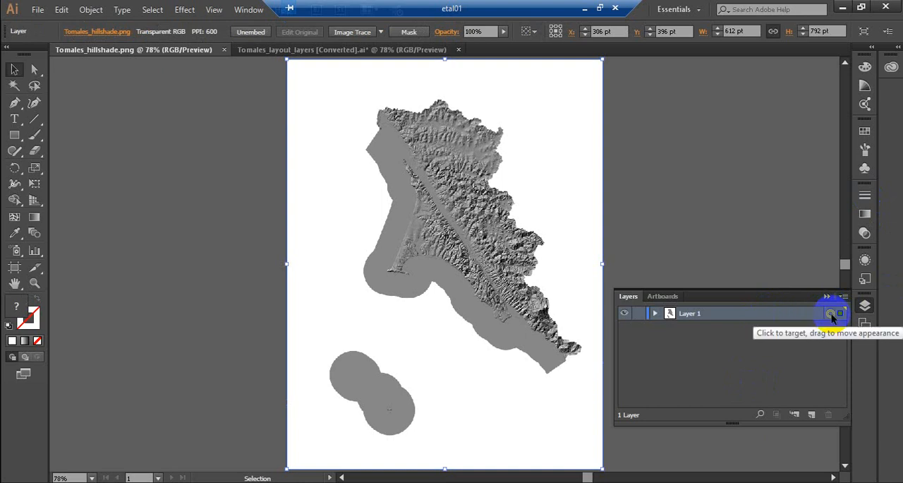
click(374, 49)
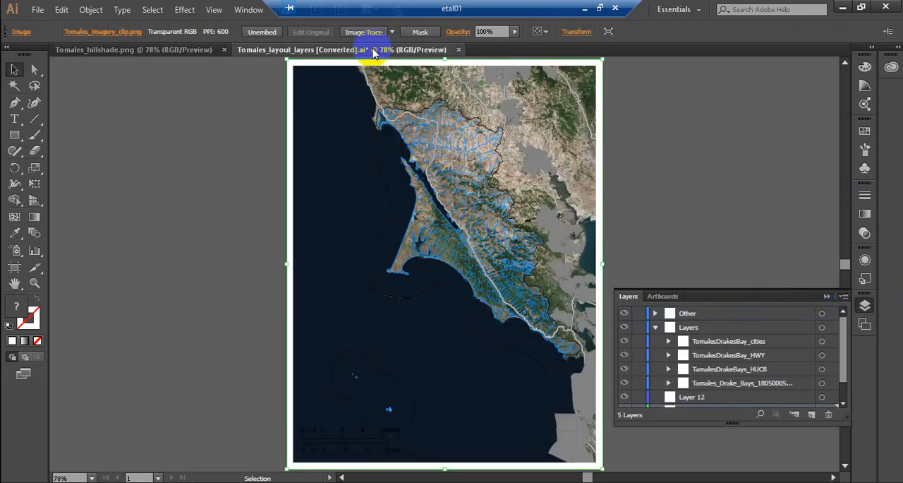
Step: Paste the copied hillshade image onto the empty layer directly above base_clip
click(701, 399)
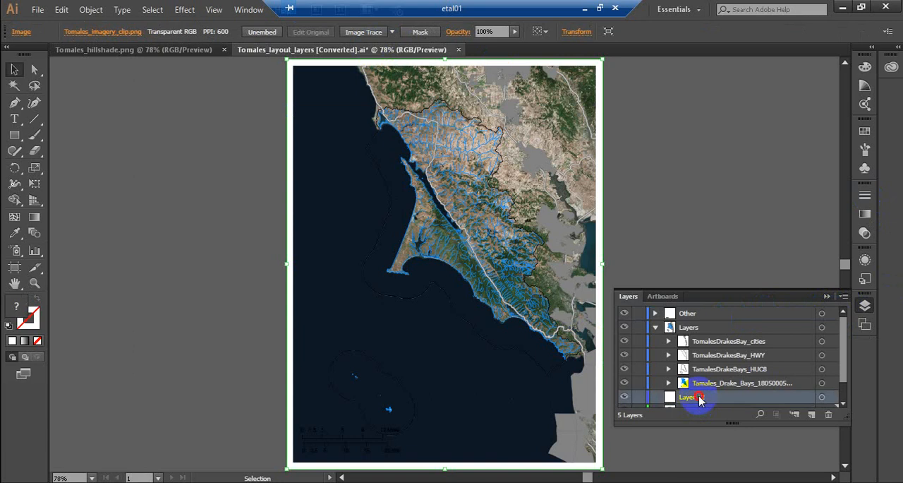
click(822, 397)
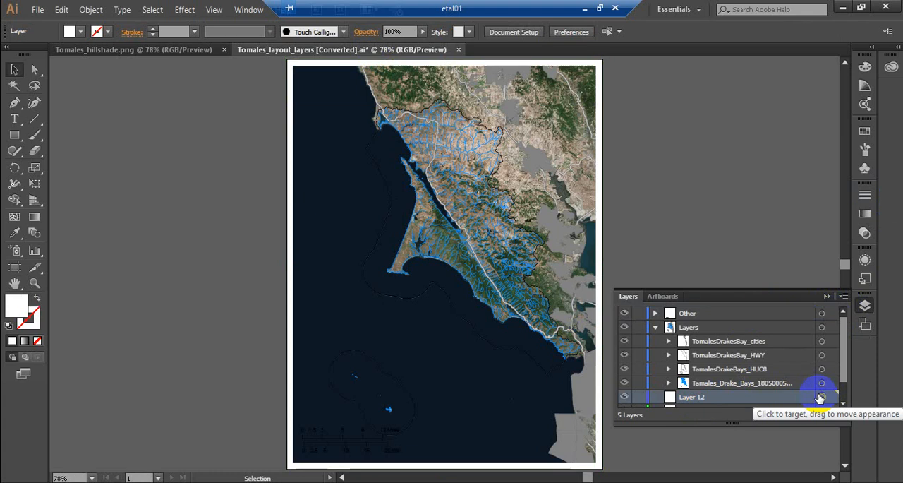
key(ctrl+v)
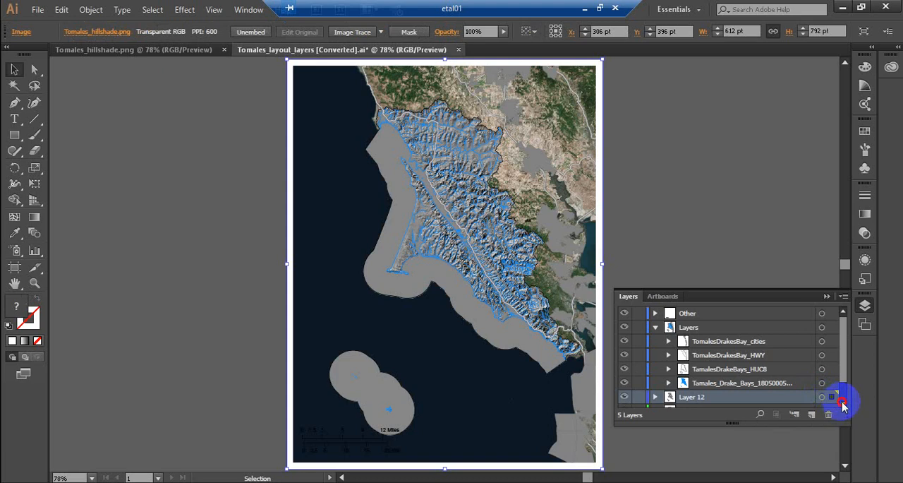
Step: Set the opacity of the basebap layer to 50%
click(843, 403)
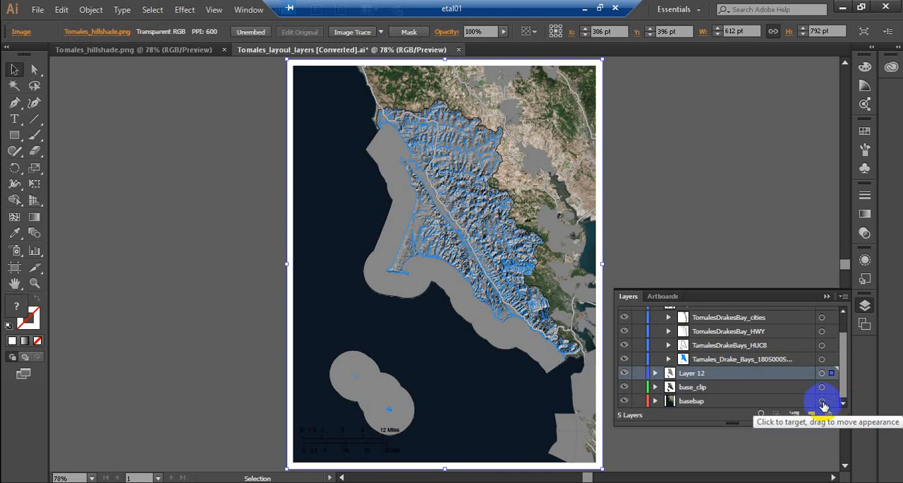
click(822, 401)
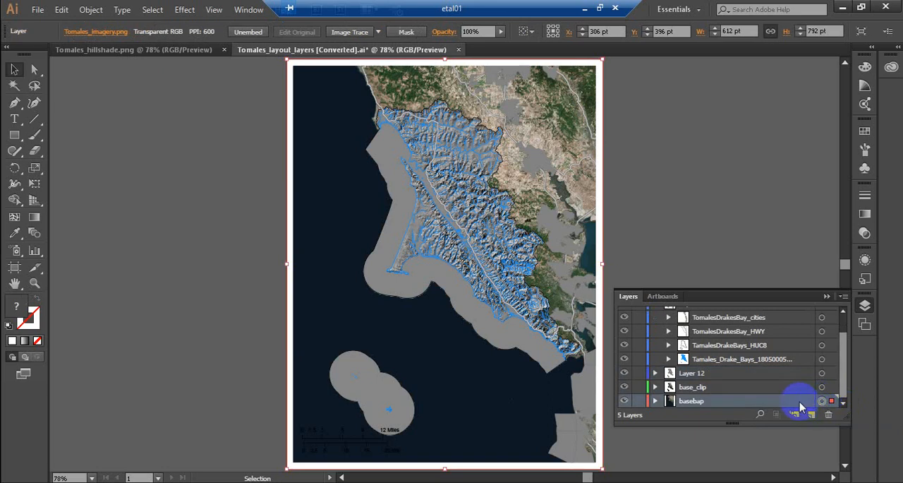
click(865, 232)
click(809, 202)
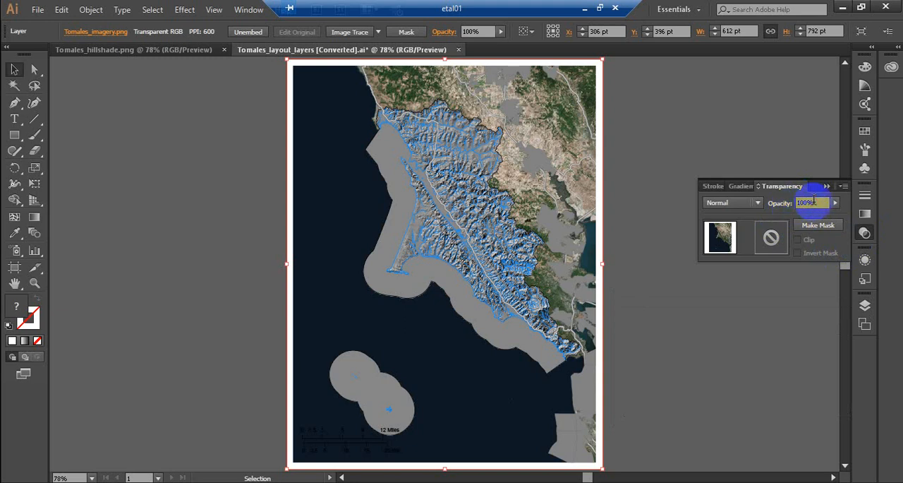
click(814, 202)
text(50)
key(Return)
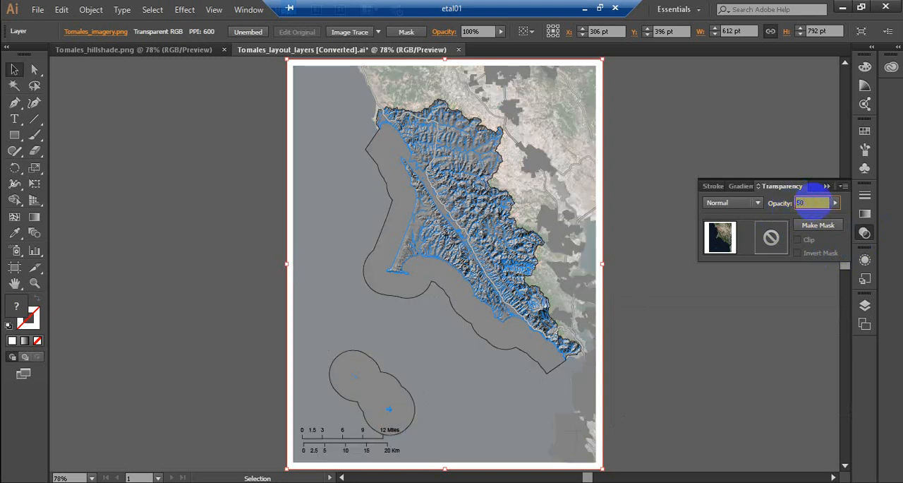
Step: Set the opacity of the hillshade layer above base_clip to 70%
click(865, 307)
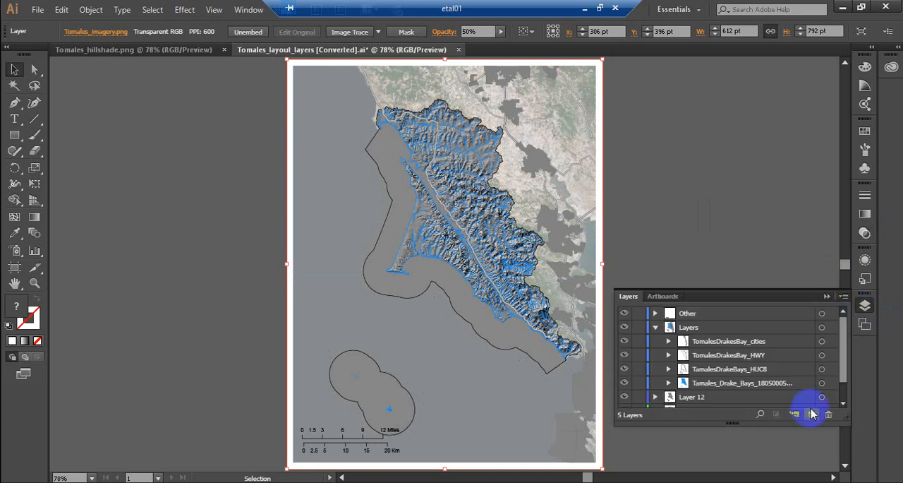
click(843, 404)
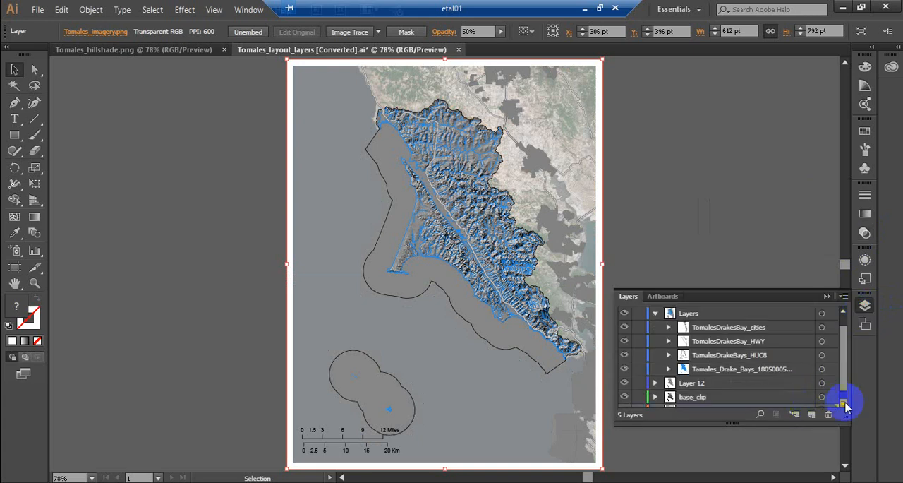
click(844, 404)
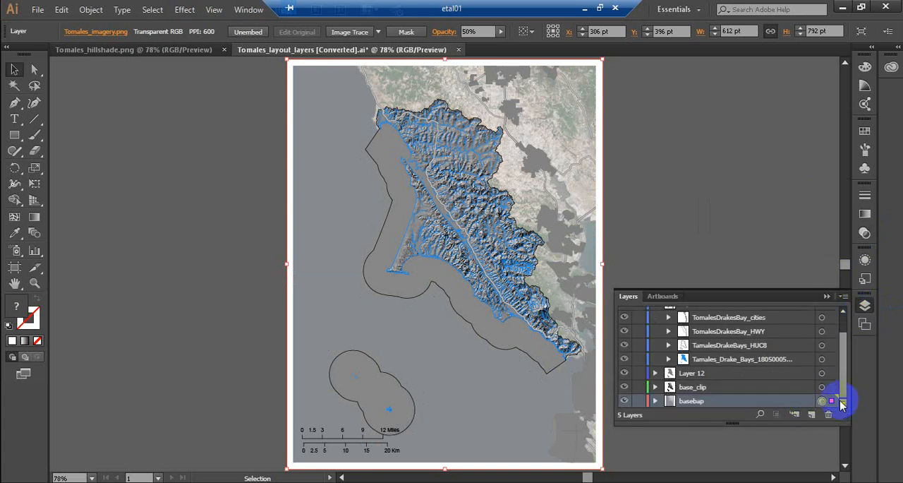
click(694, 374)
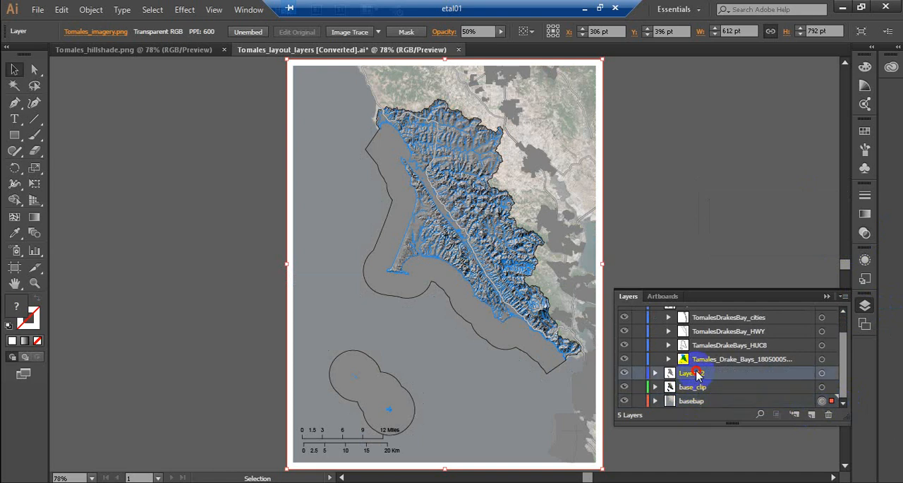
click(823, 374)
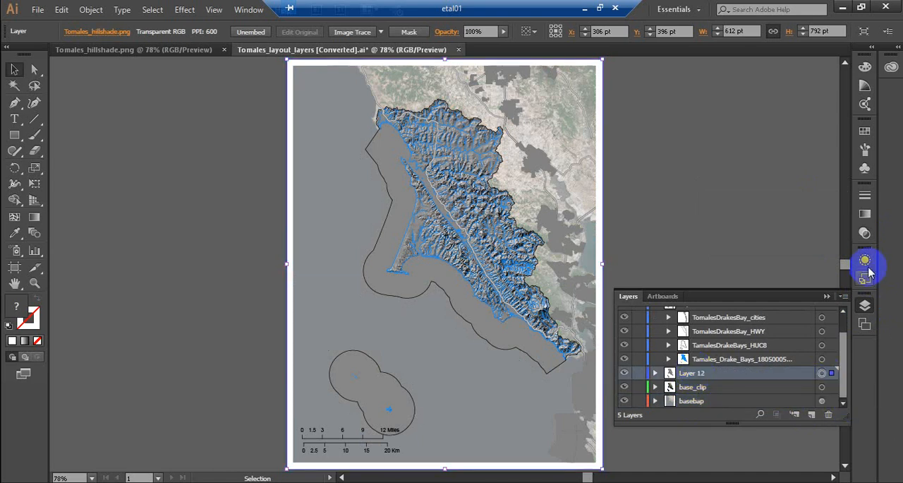
click(865, 233)
click(806, 202)
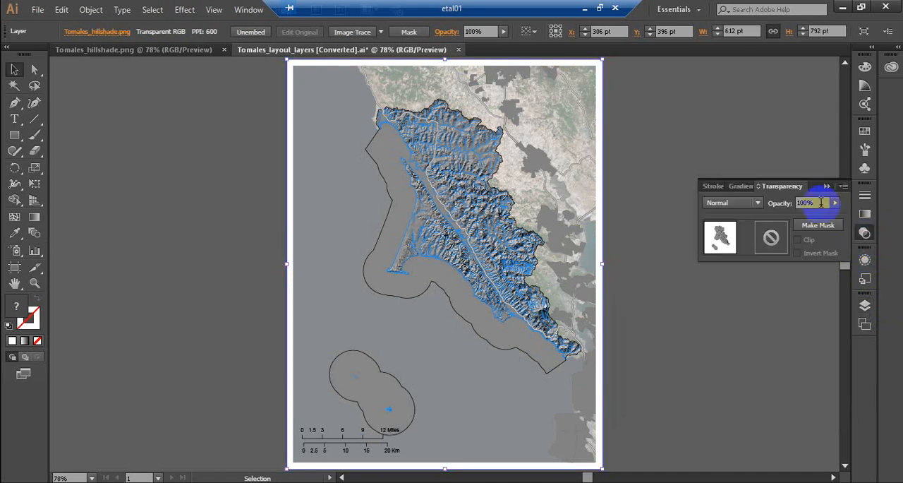
text(70)
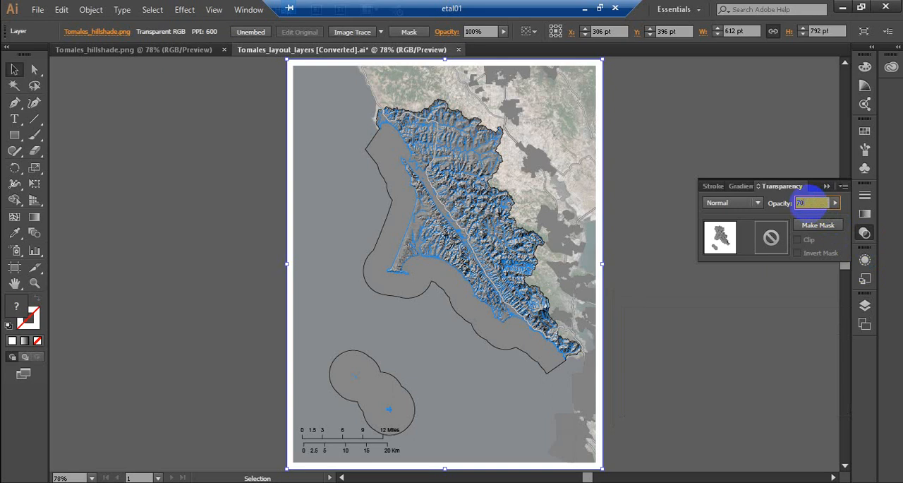
key(Return)
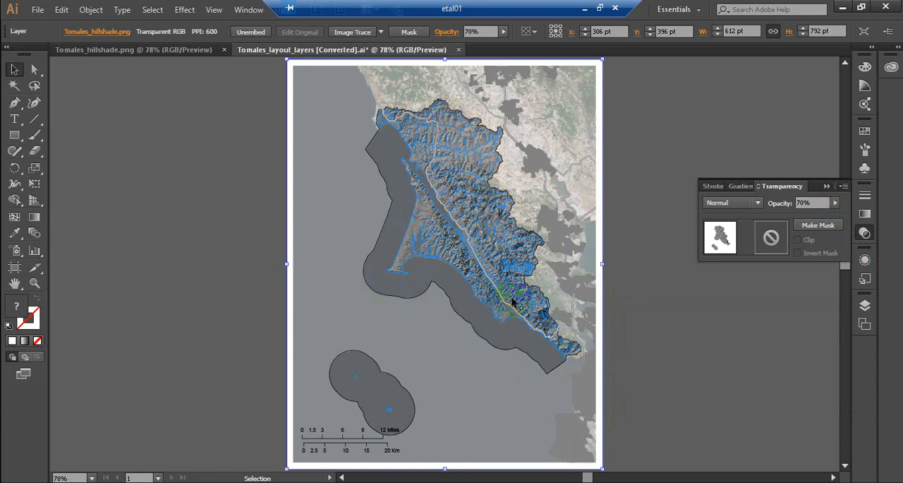
Step: Reorder the sublayers in the Layers group from top down as TamalesDrakeBays_HUC8, Tamales_Drake_Bays_18050005, TomalesDrakesBay_HWY and TomalesDrakesBay_cities
click(866, 309)
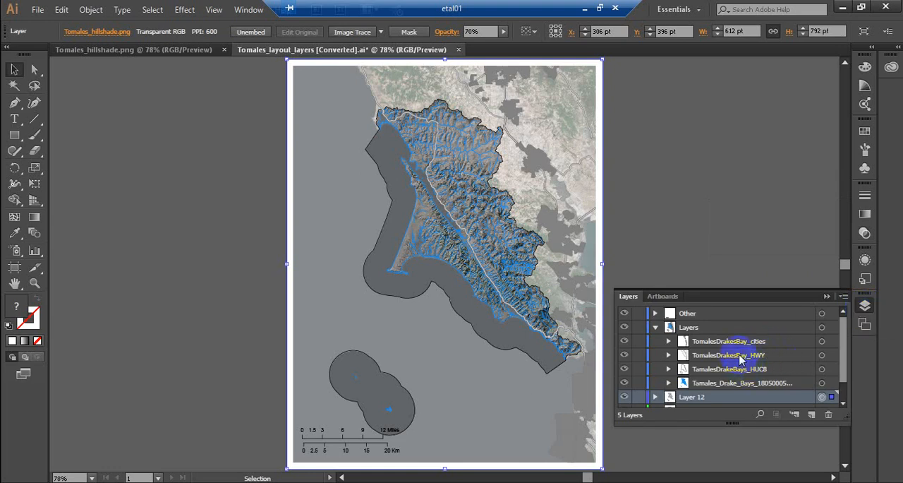
drag(740, 356, 739, 340)
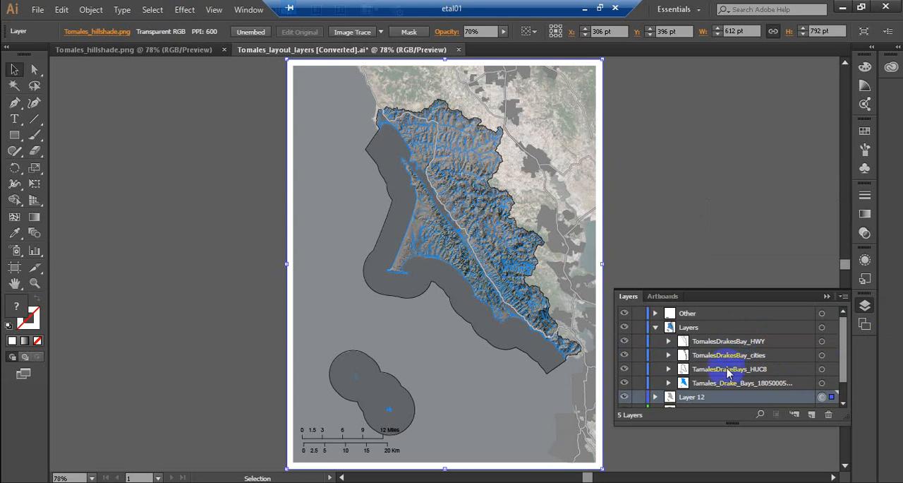
drag(723, 385, 726, 339)
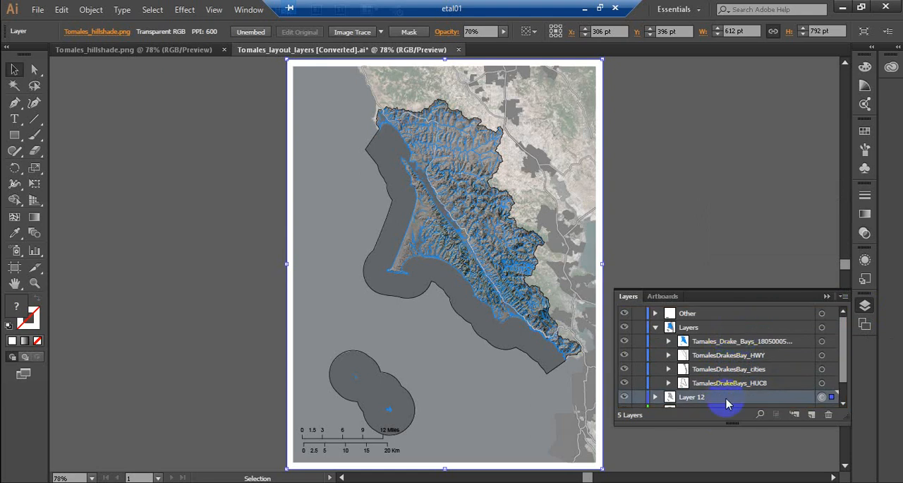
drag(731, 385, 731, 337)
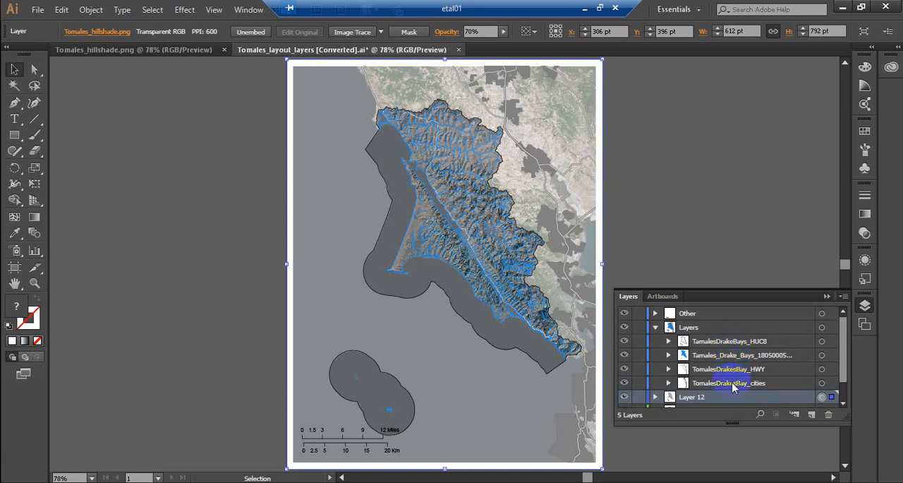
Step: Move everything in the Other layer straight down until the scale bars sit just below the artboard
click(657, 327)
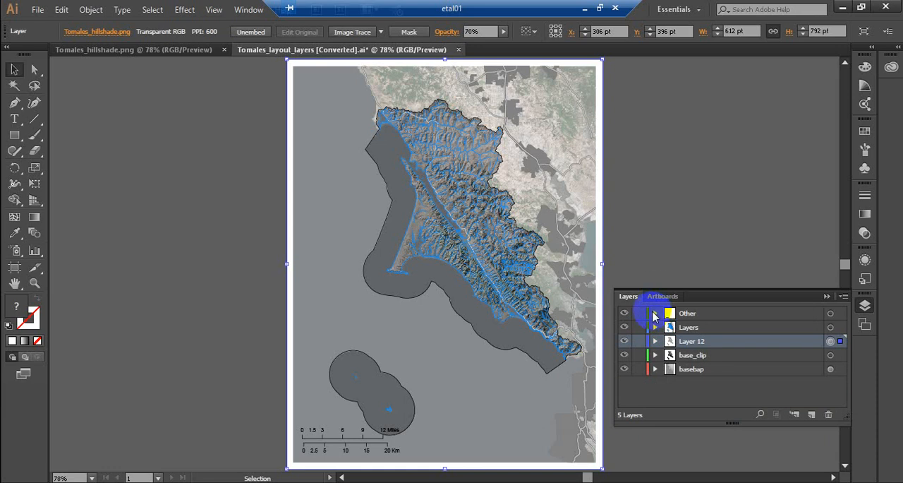
click(655, 313)
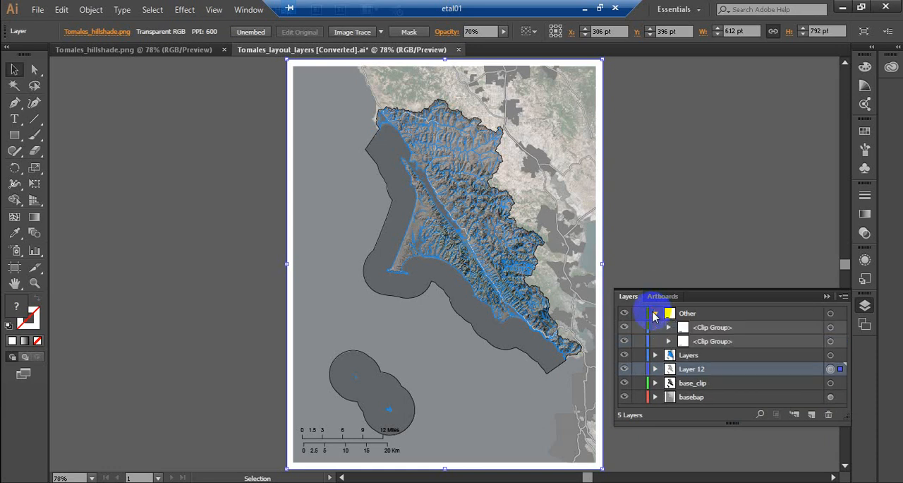
click(831, 314)
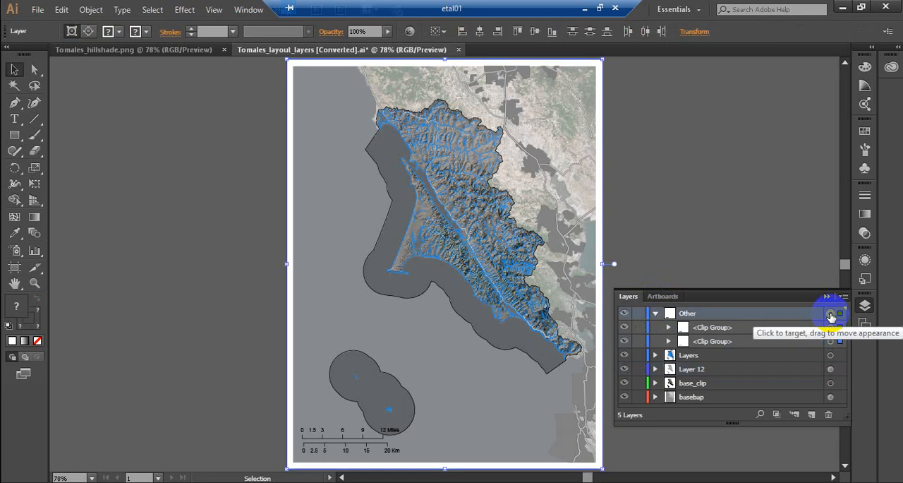
key(shift+Down)
key(shift+Down)
key(shift+Down)
key(shift+Down)
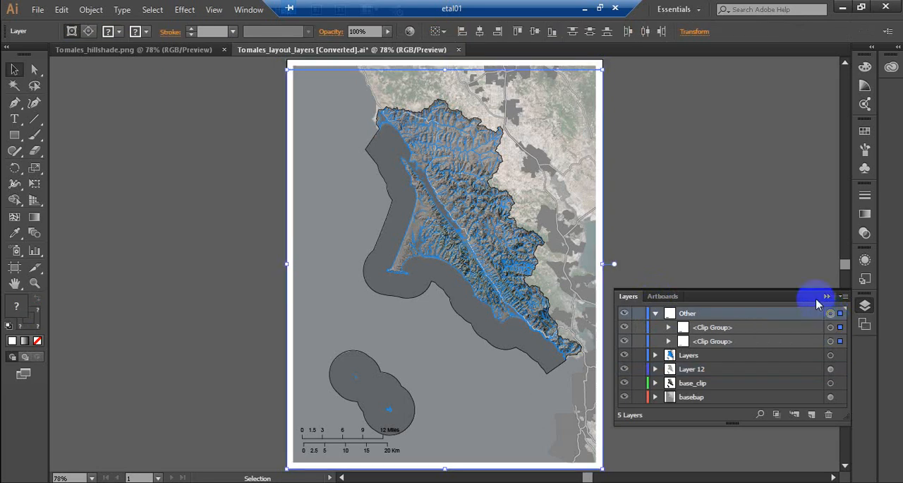
key(shift+Down)
key(shift+Down)
key(shift+Down)
key(shift+Down)
key(shift+Down)
key(shift+Down)
key(shift+Down)
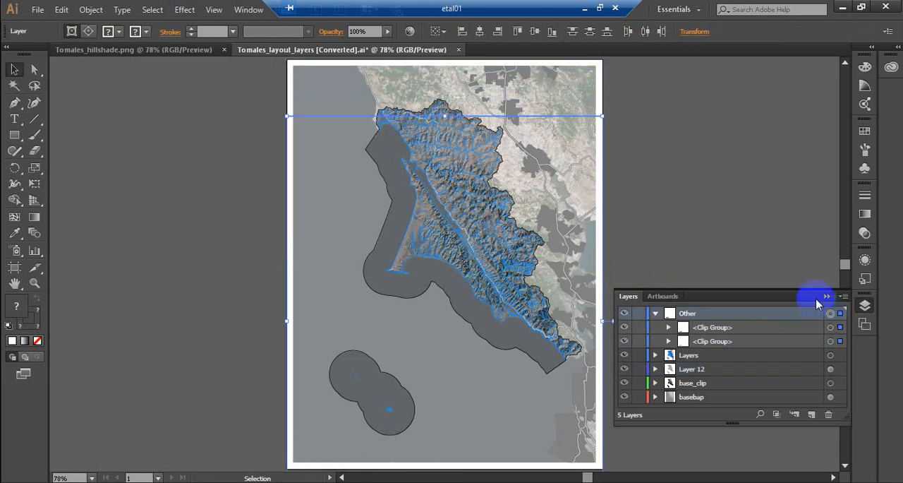
click(844, 466)
click(845, 466)
click(845, 466)
click(845, 466)
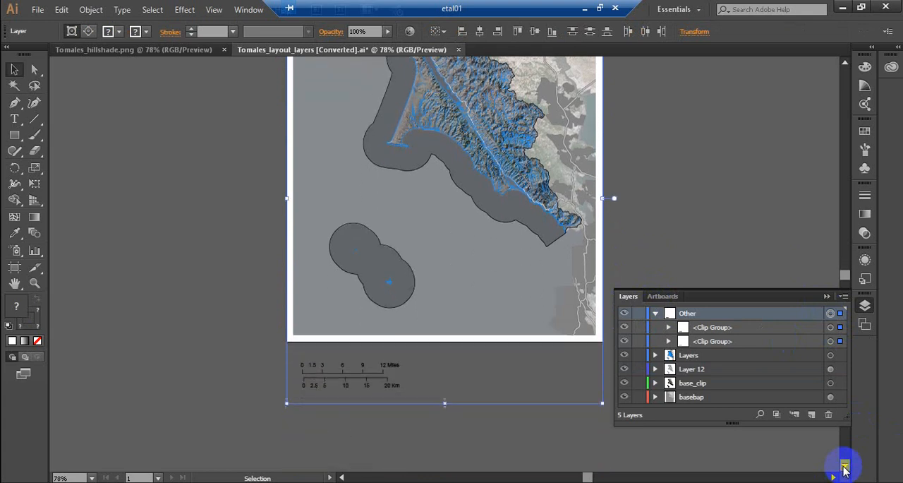
Step: Release the clipping masks in the Other layer and delete the leftover frame path around the scale bars
click(91, 10)
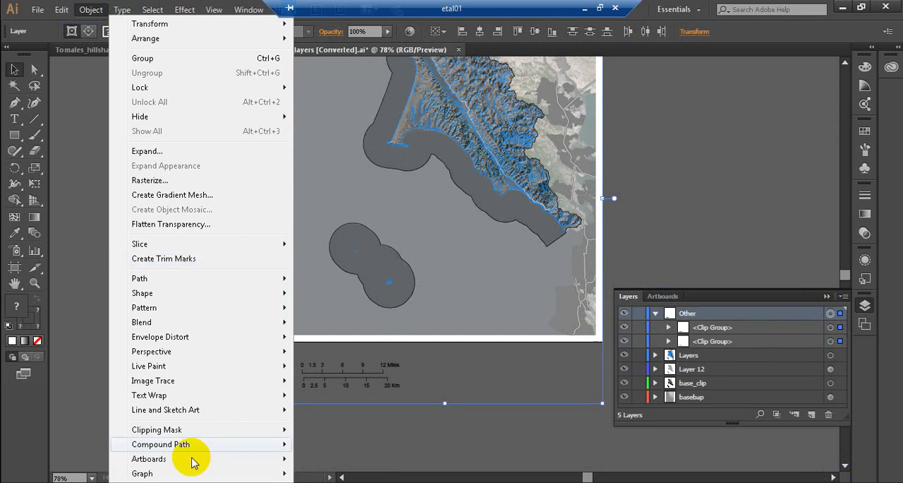
mouse_move(196, 433)
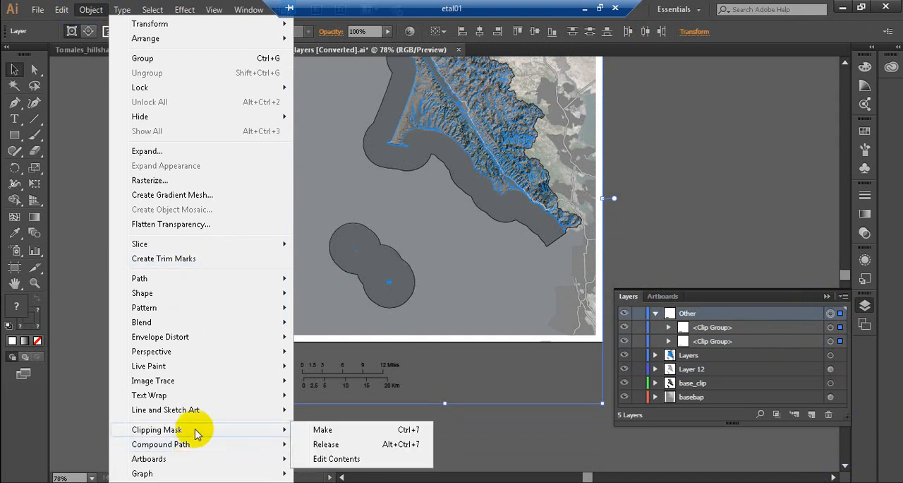
click(338, 445)
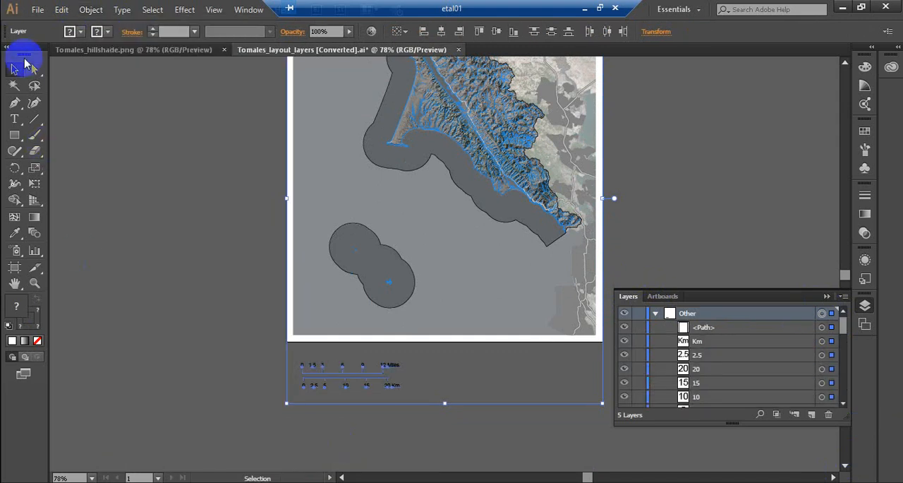
click(32, 70)
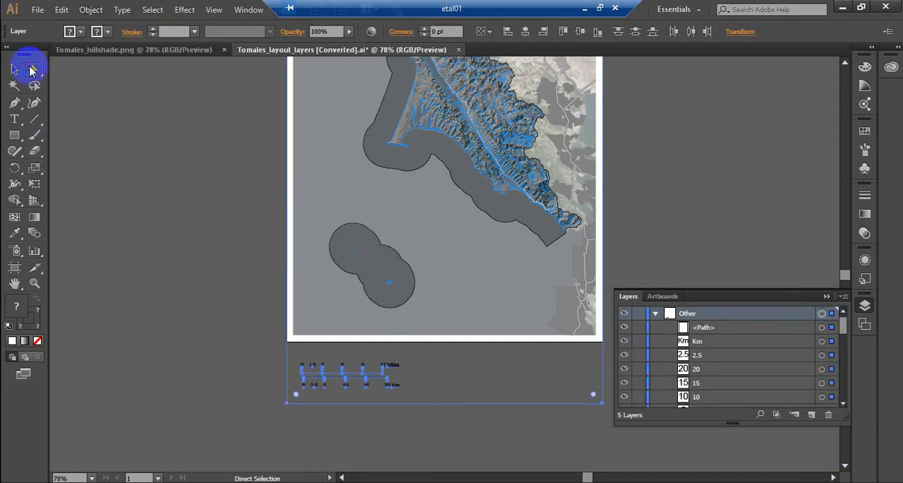
click(305, 423)
mouse_move(305, 423)
mouse_down()
mouse_move(266, 391)
mouse_move(265, 403)
mouse_up()
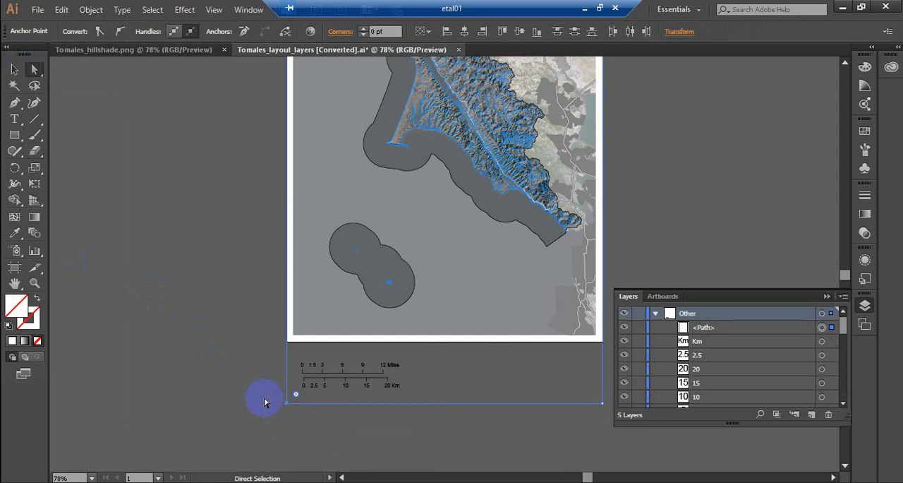
key(Delete)
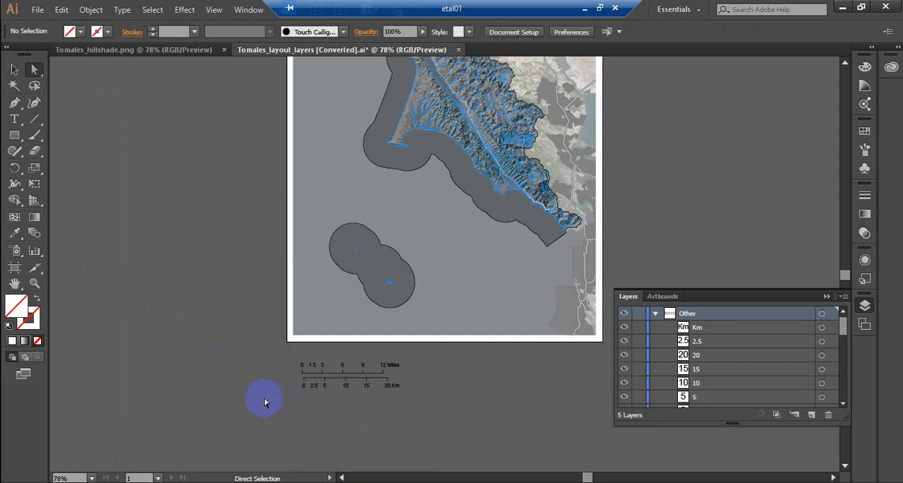
Step: Delete the 2.5 label from the kilometre scale bar and the 1.5 label from the miles scale bar
drag(311, 389, 313, 365)
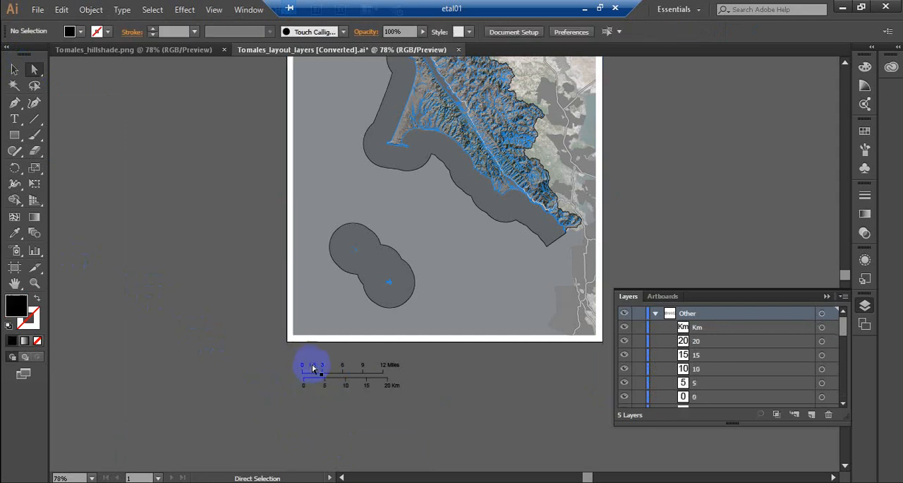
click(312, 367)
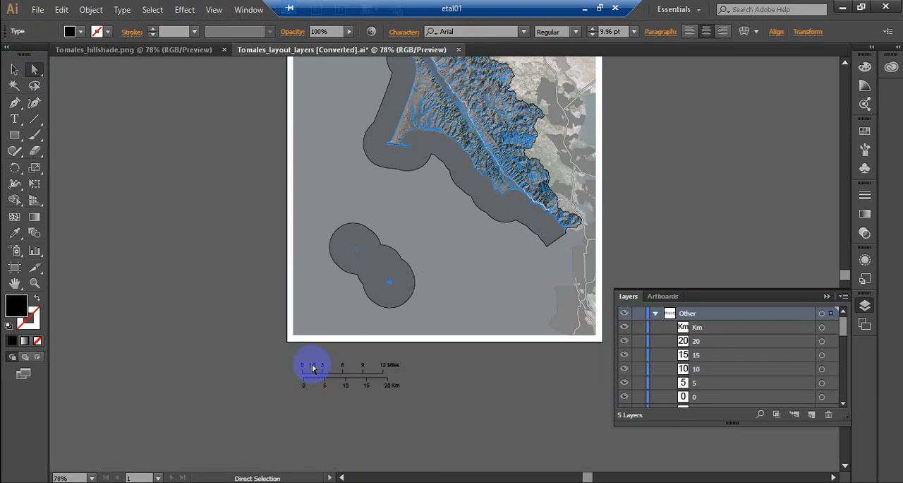
key(Delete)
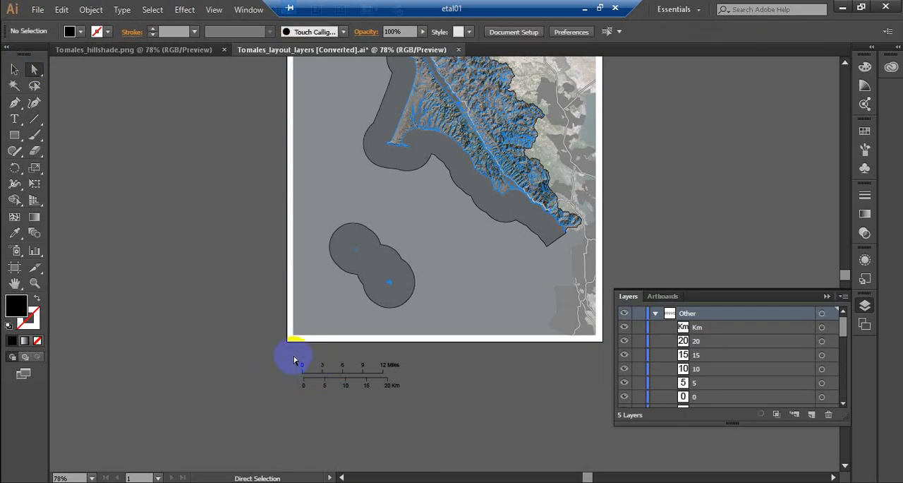
Step: Group the miles scale bar and the kilometre scale bar separately, and align the two groups by their left edges
drag(294, 356, 416, 377)
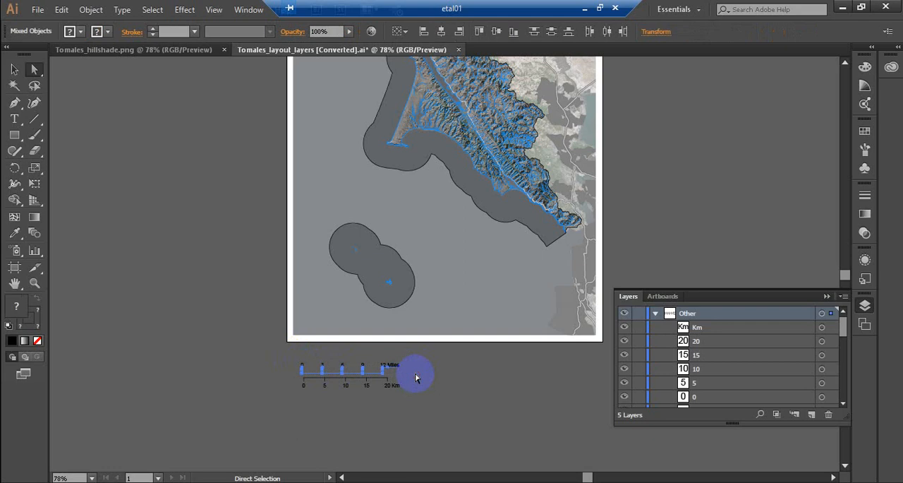
key(ctrl+g)
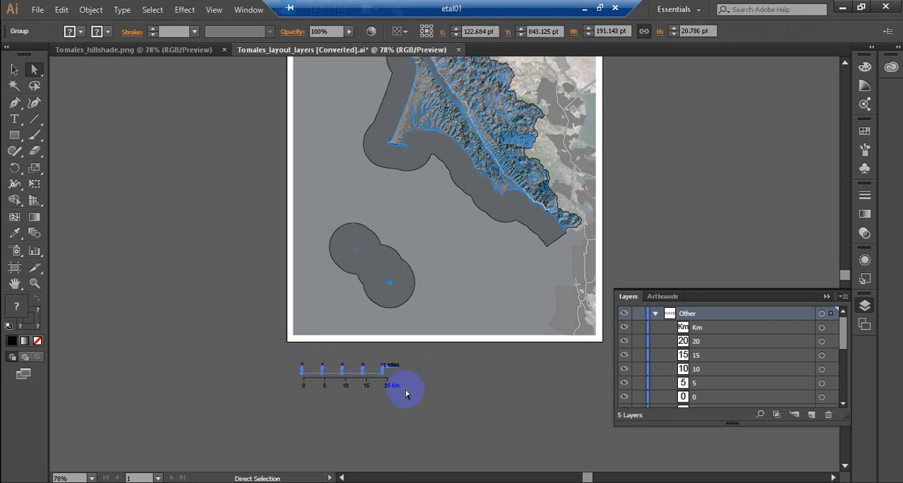
click(414, 394)
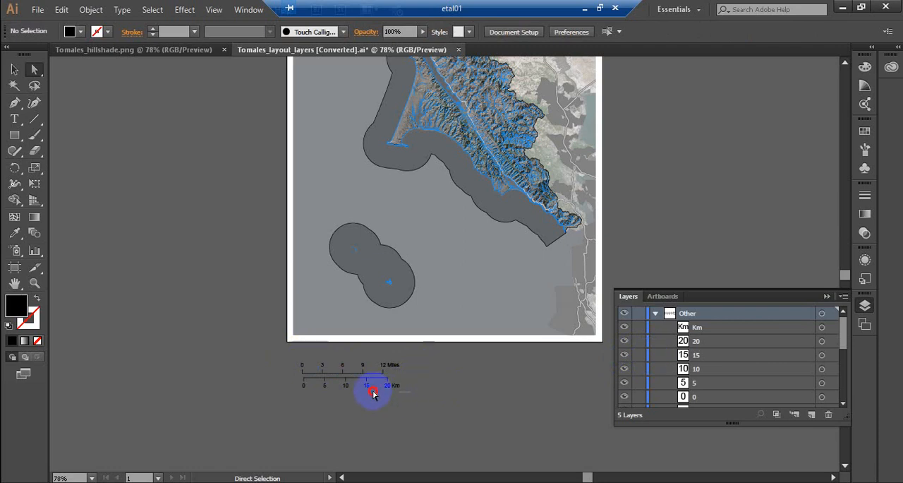
click(307, 379)
drag(306, 379, 295, 379)
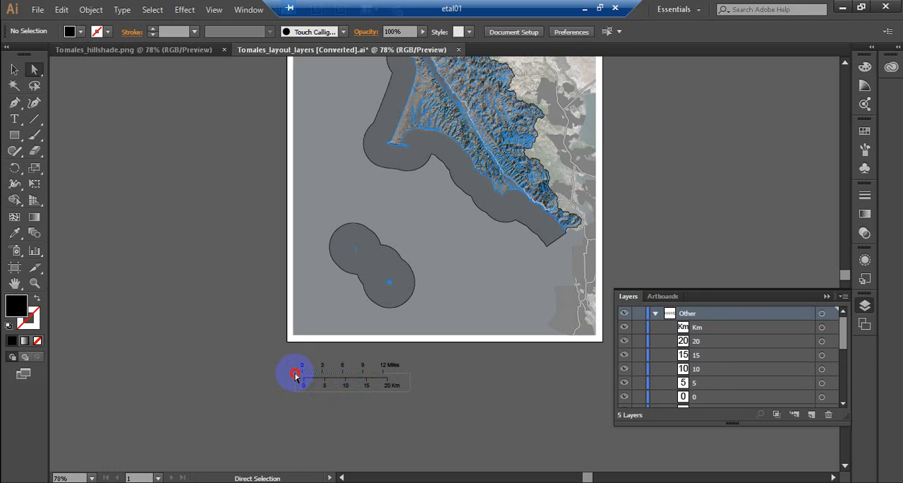
drag(295, 378, 295, 379)
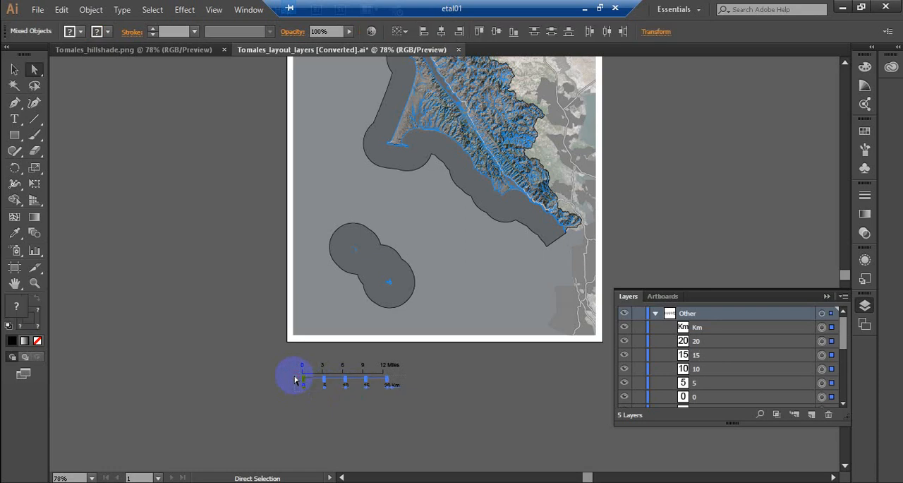
key(ctrl+g)
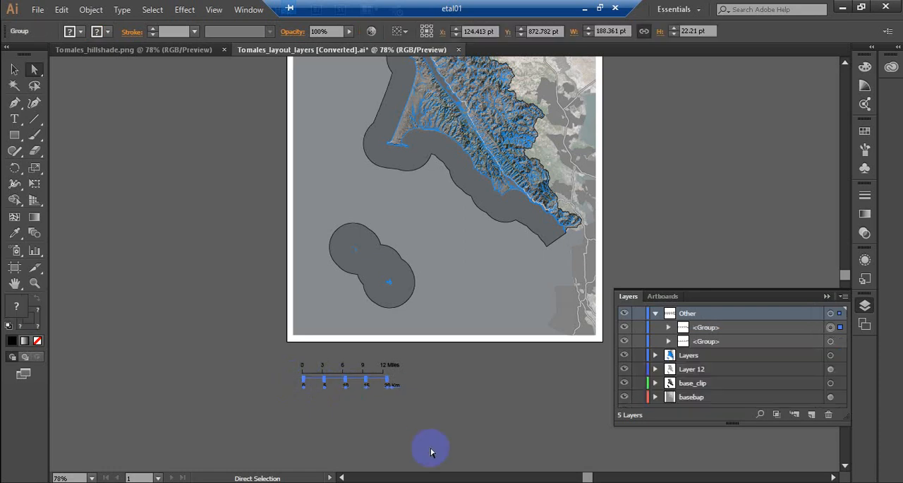
shift+click(831, 342)
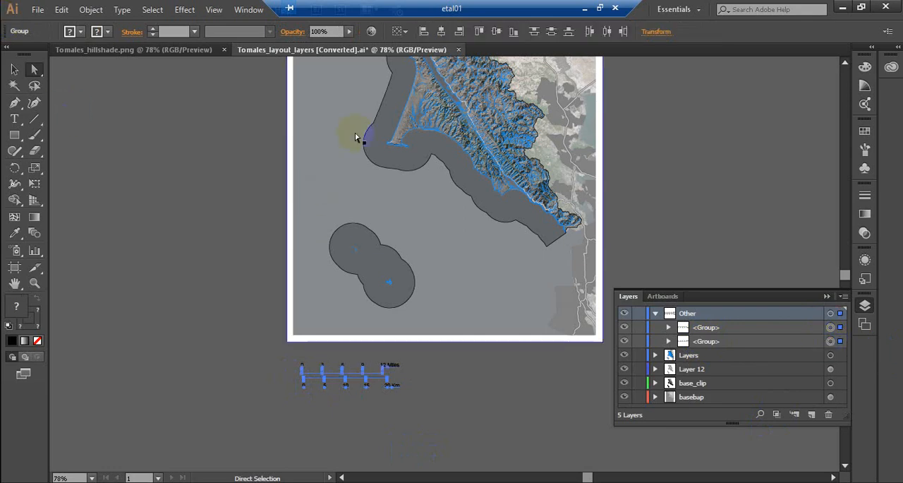
click(423, 32)
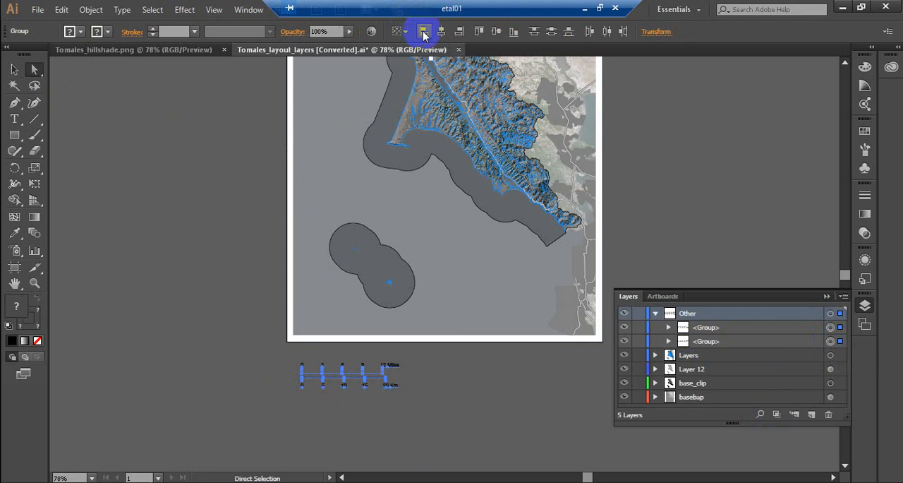
Step: Move both scale bar groups into the lower-right corner of the map, just inside the white border
click(14, 69)
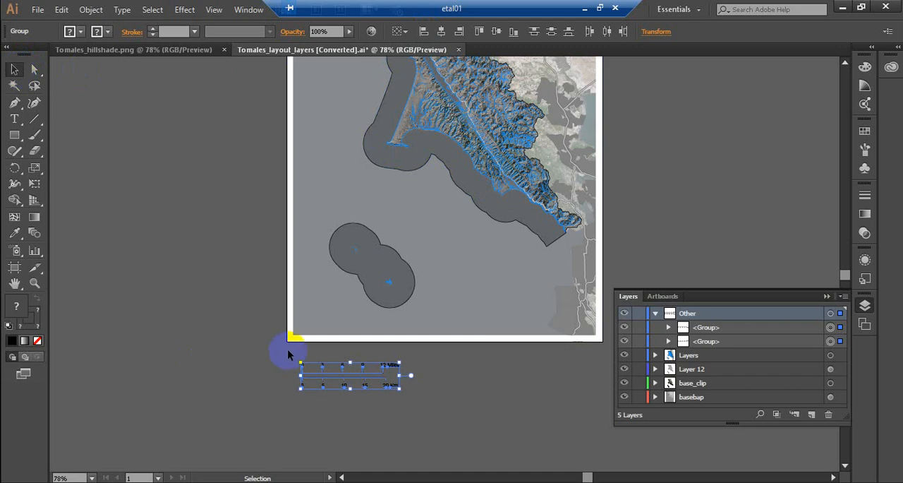
drag(360, 381, 545, 319)
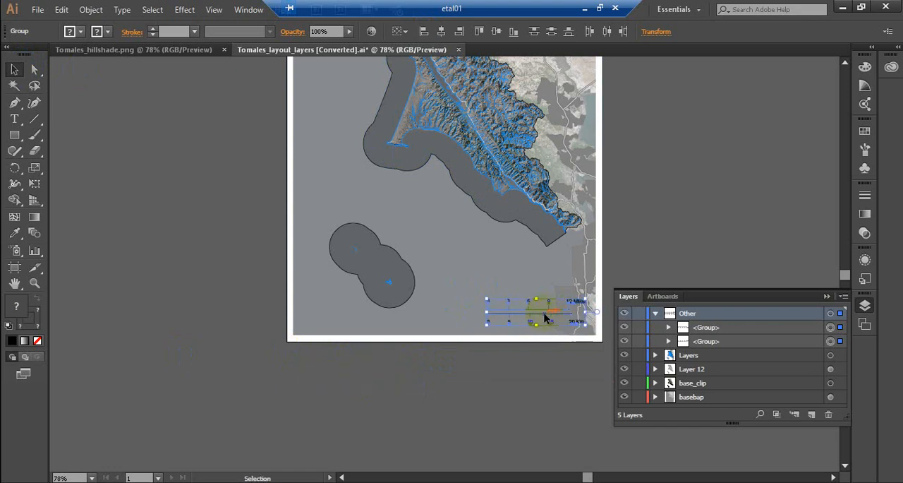
key(shift+Down)
key(Up)
key(Up)
key(Up)
key(Up)
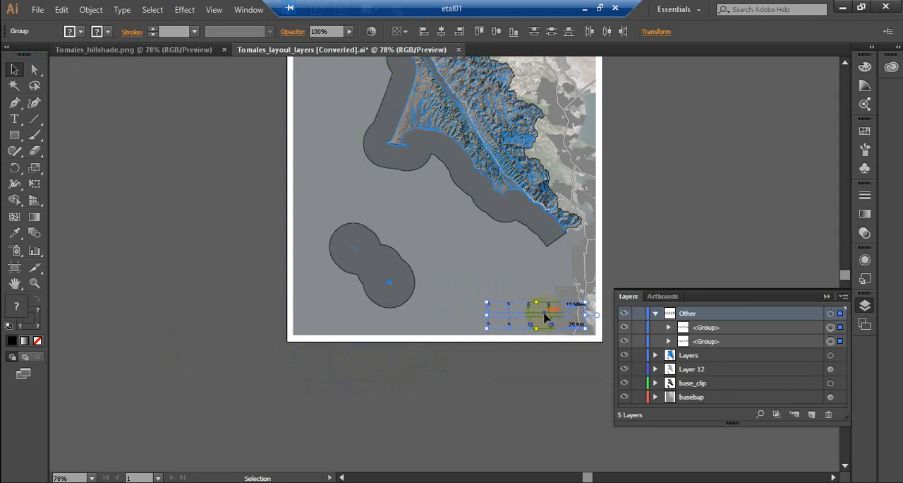
key(Up)
key(Up)
key(Up)
key(Up)
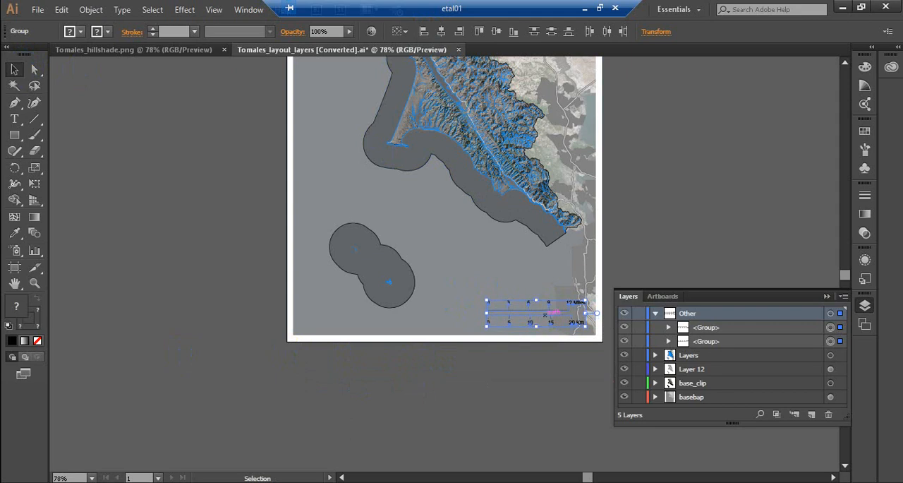
key(ctrl+0)
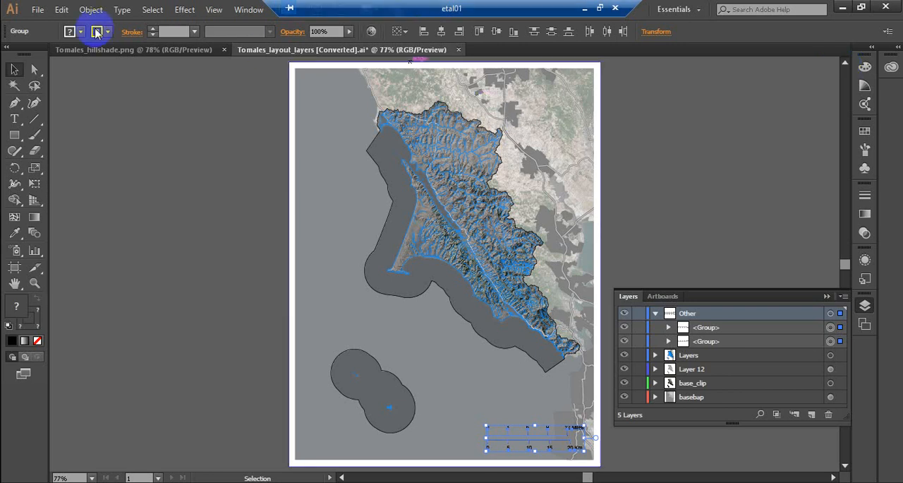
Step: Start saving the map under a new name and create a folder named Ai_maps inside the TomalesDrakeBays folder
click(37, 11)
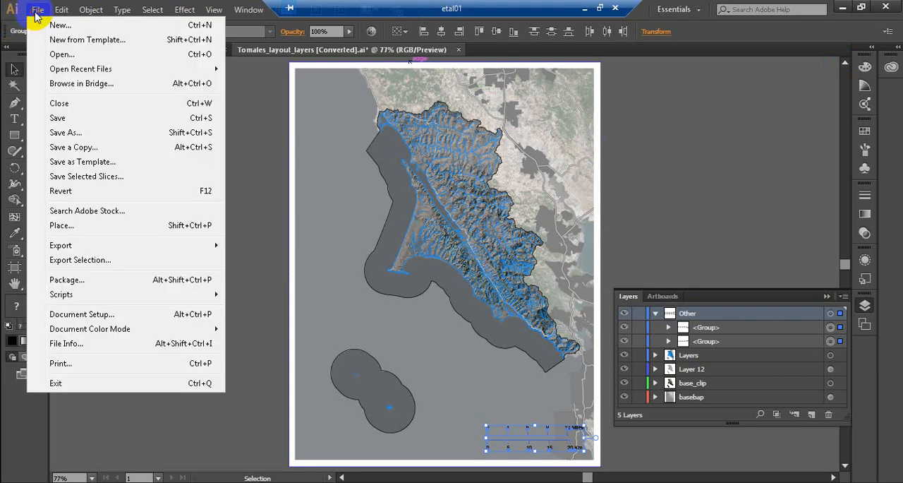
click(66, 136)
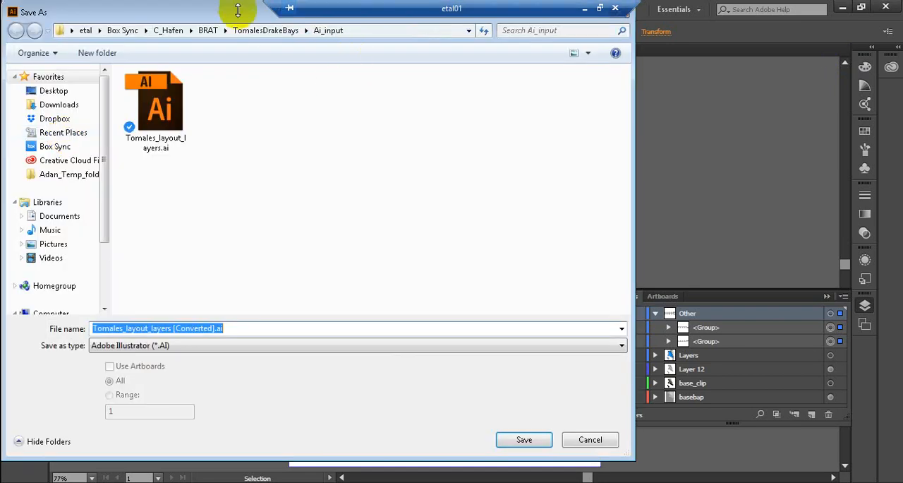
click(257, 32)
click(105, 55)
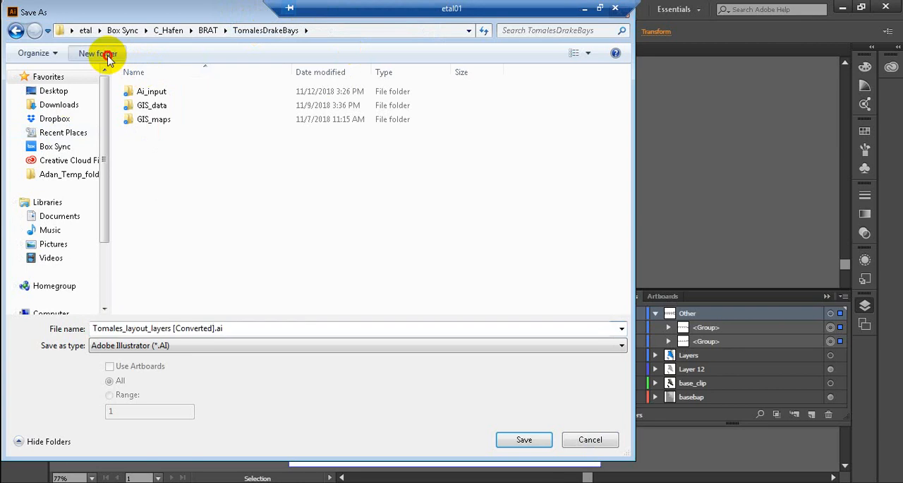
text(Ai_)
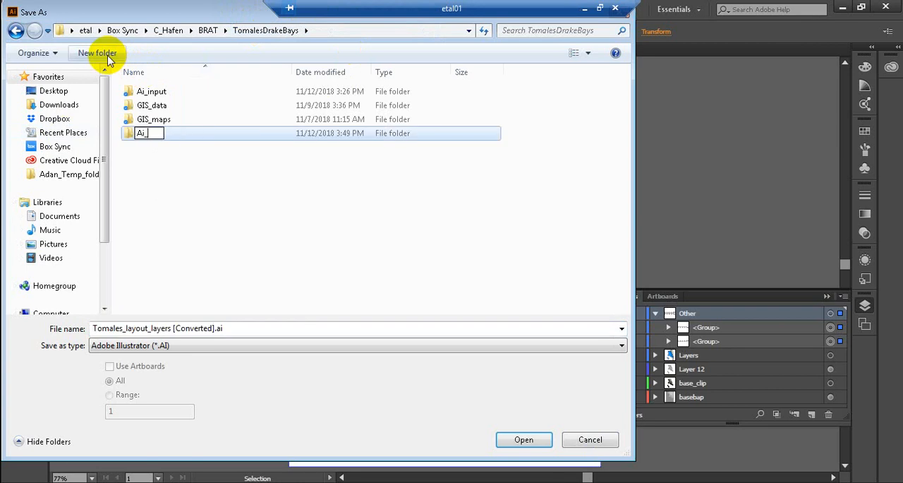
text(maps)
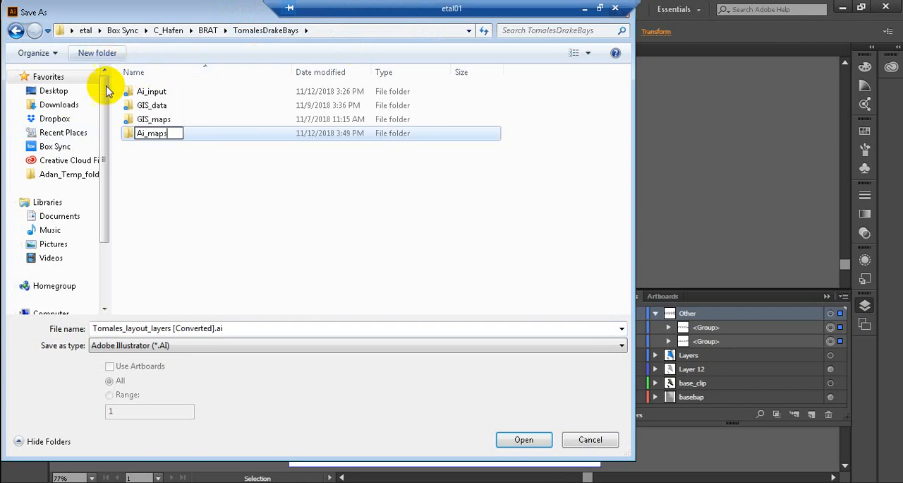
click(192, 133)
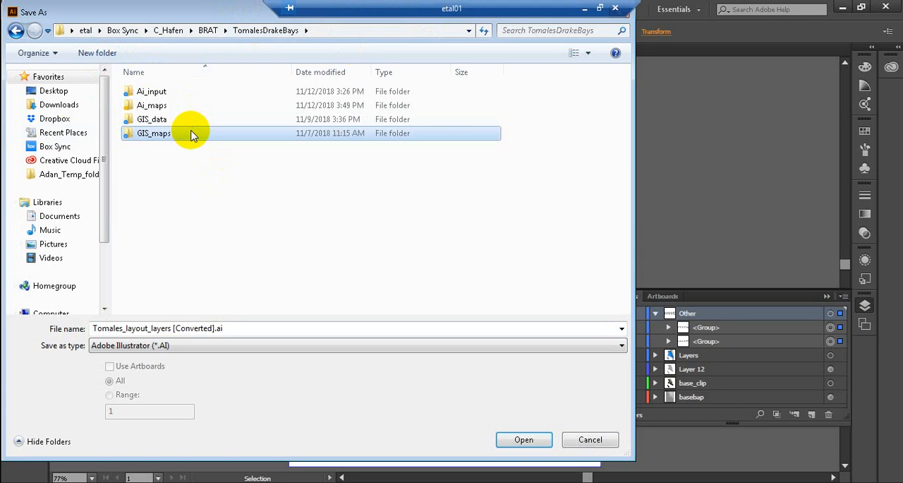
Step: Choose the GIS_maps folder and name the Adobe Illustrator file Tomales_layout_layers.ai, without the [Converted] suffix
double_click(161, 132)
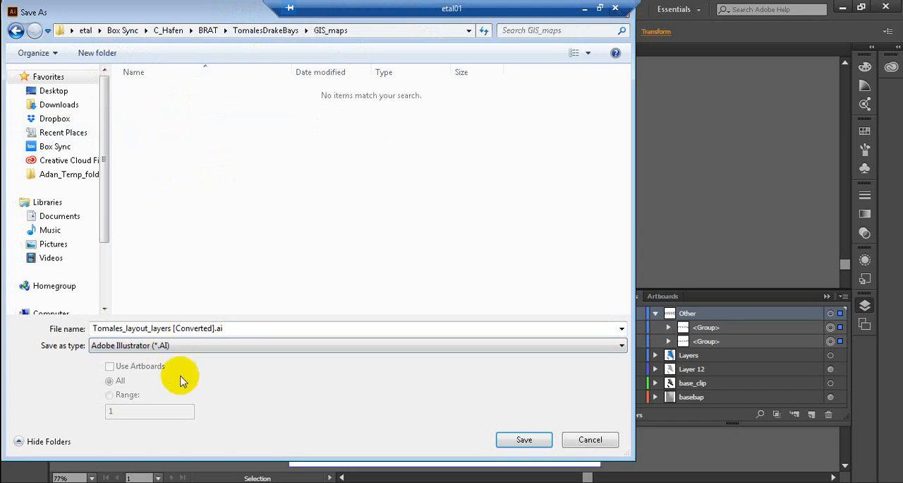
click(168, 328)
click(172, 327)
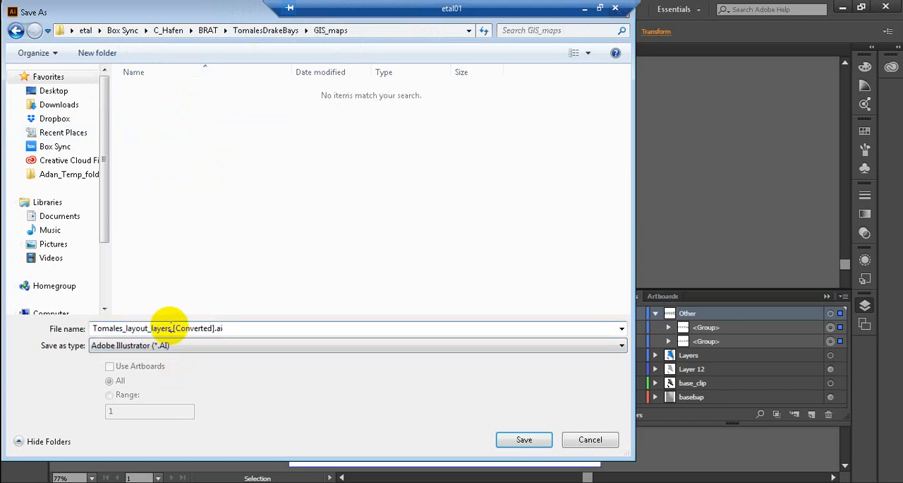
key(Delete)
key(Delete)
key(Delete)
key(Delete)
key(Delete)
key(Delete)
key(Delete)
key(Delete)
key(Delete)
key(Delete)
key(Delete)
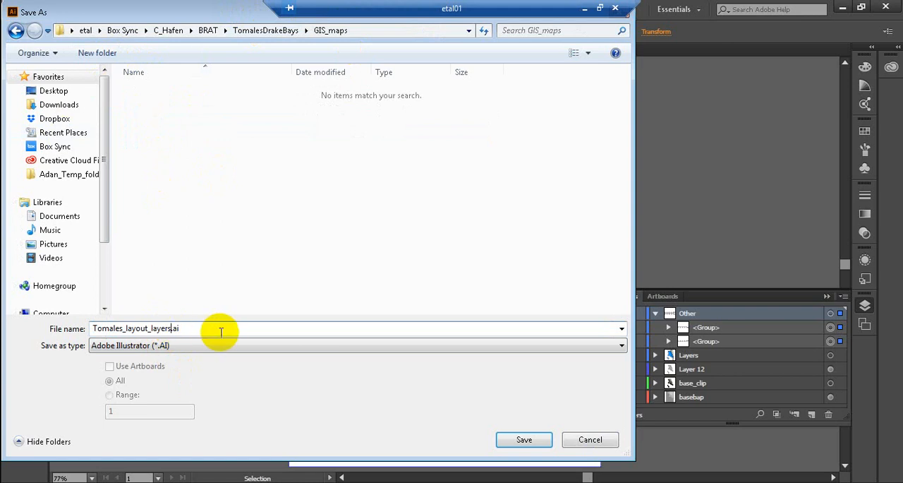
key(Return)
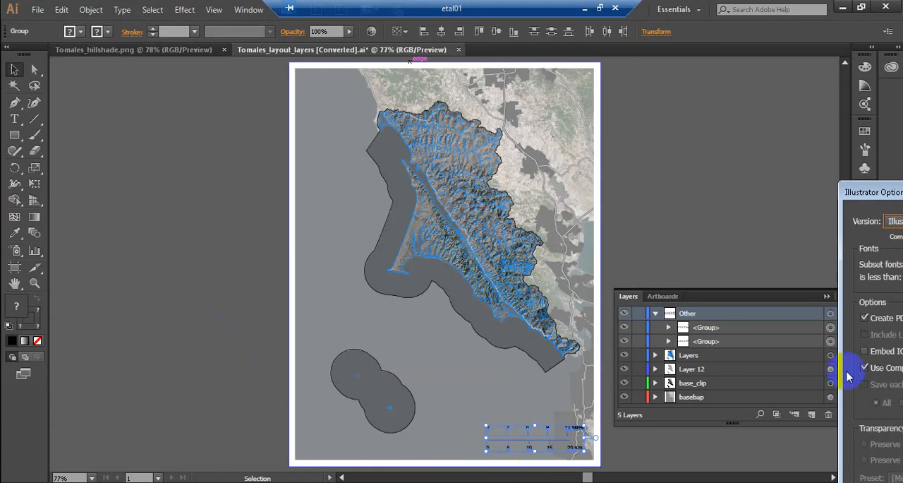
Step: Finish saving in Illustrator CC format with PDF compatibility and compression enabled
drag(865, 193, 336, 26)
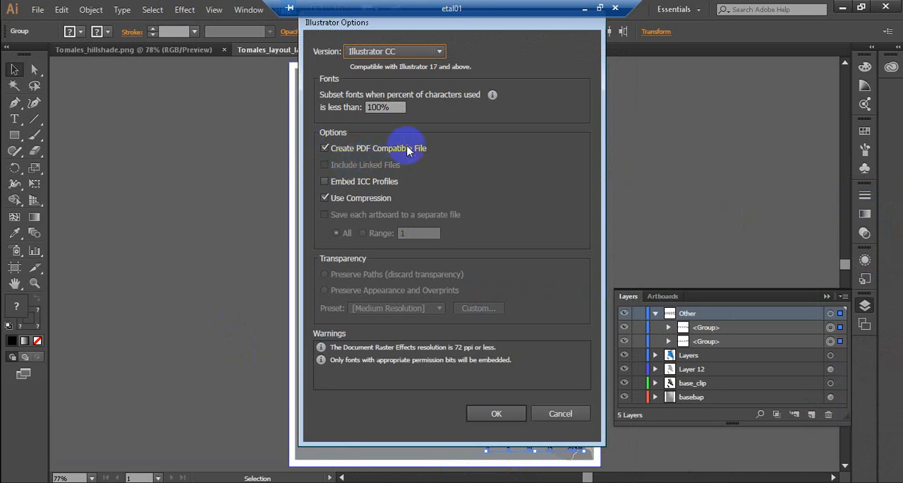
click(492, 417)
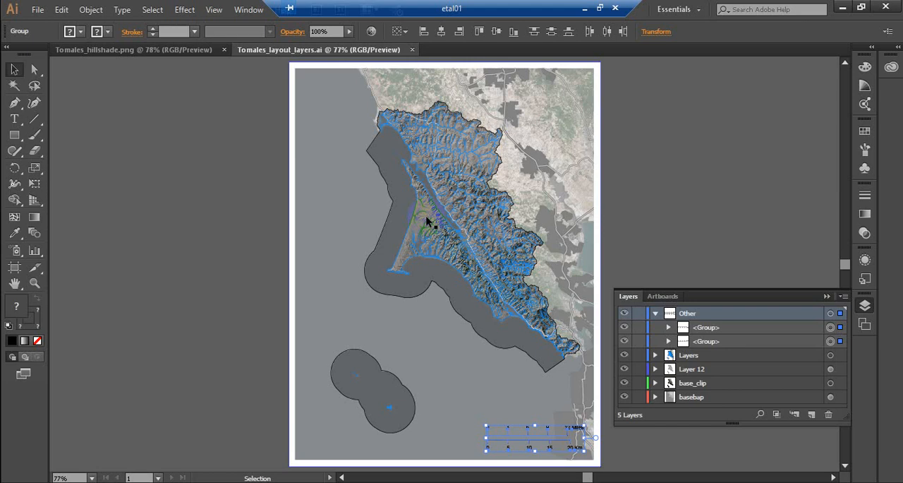
click(554, 383)
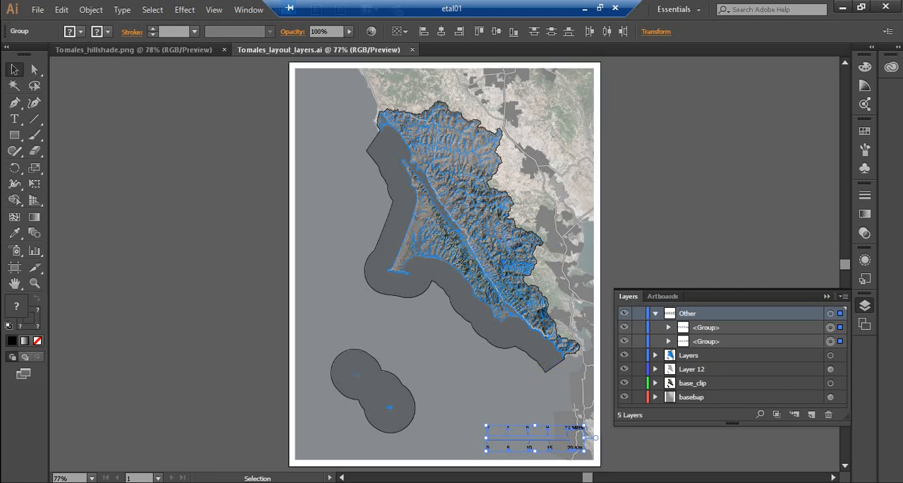